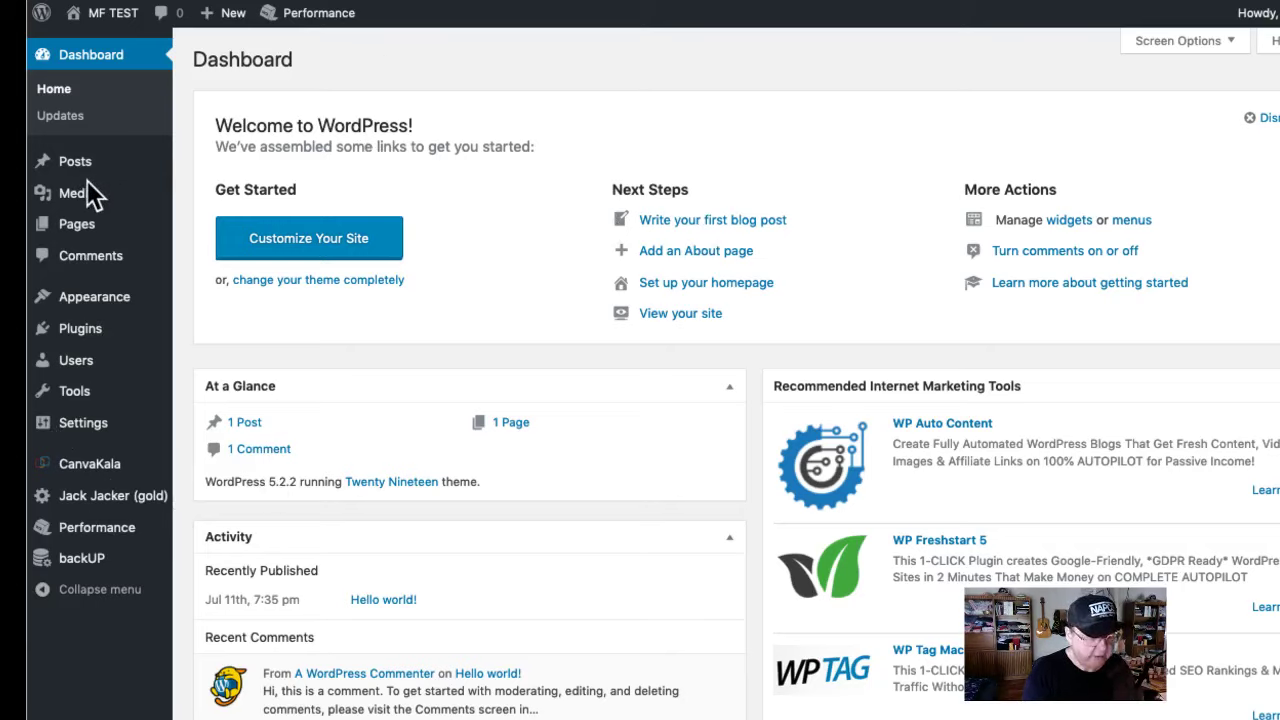
- Create a new page titled "Getting Facebook Traffic" and publish it
mouse_move(86, 222)
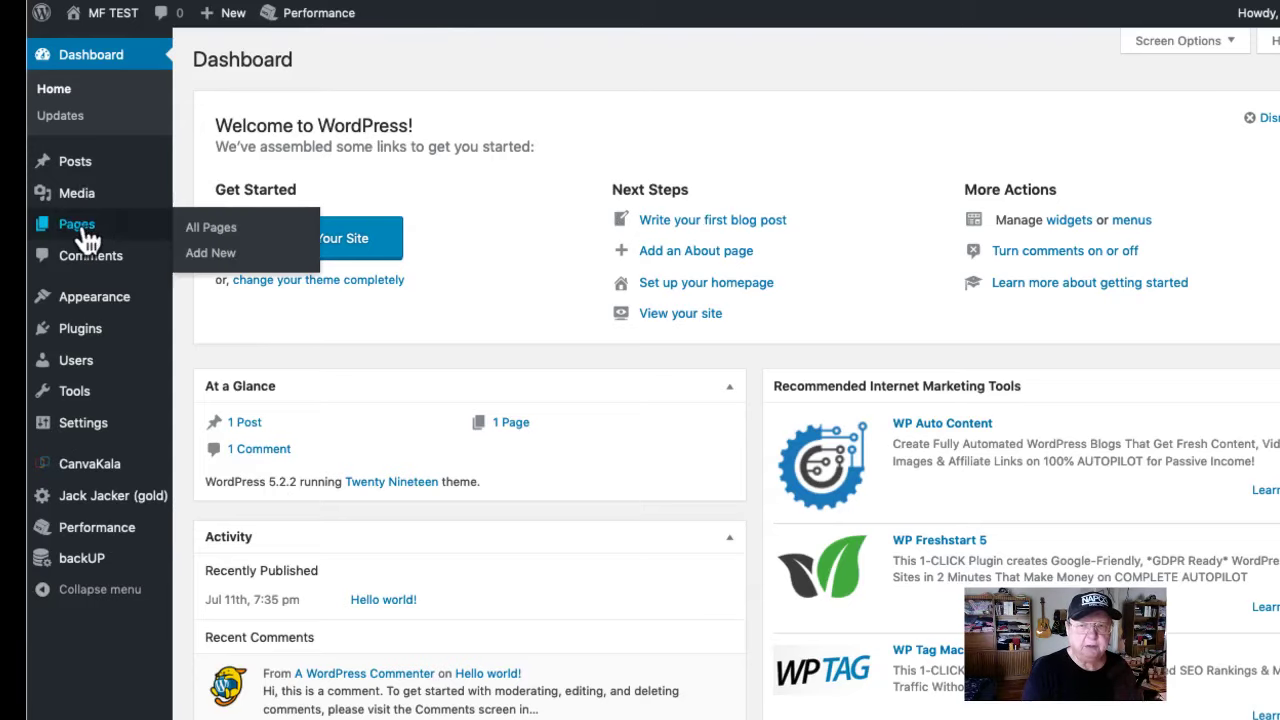
click(222, 232)
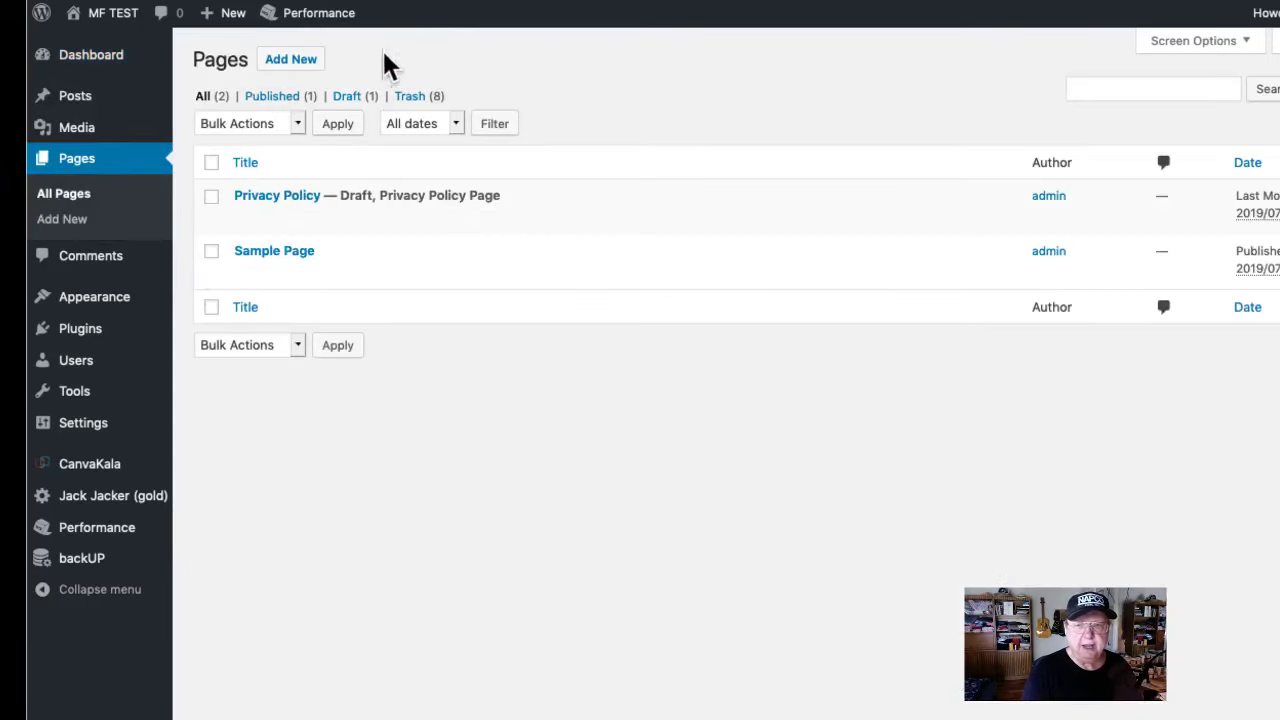
click(290, 62)
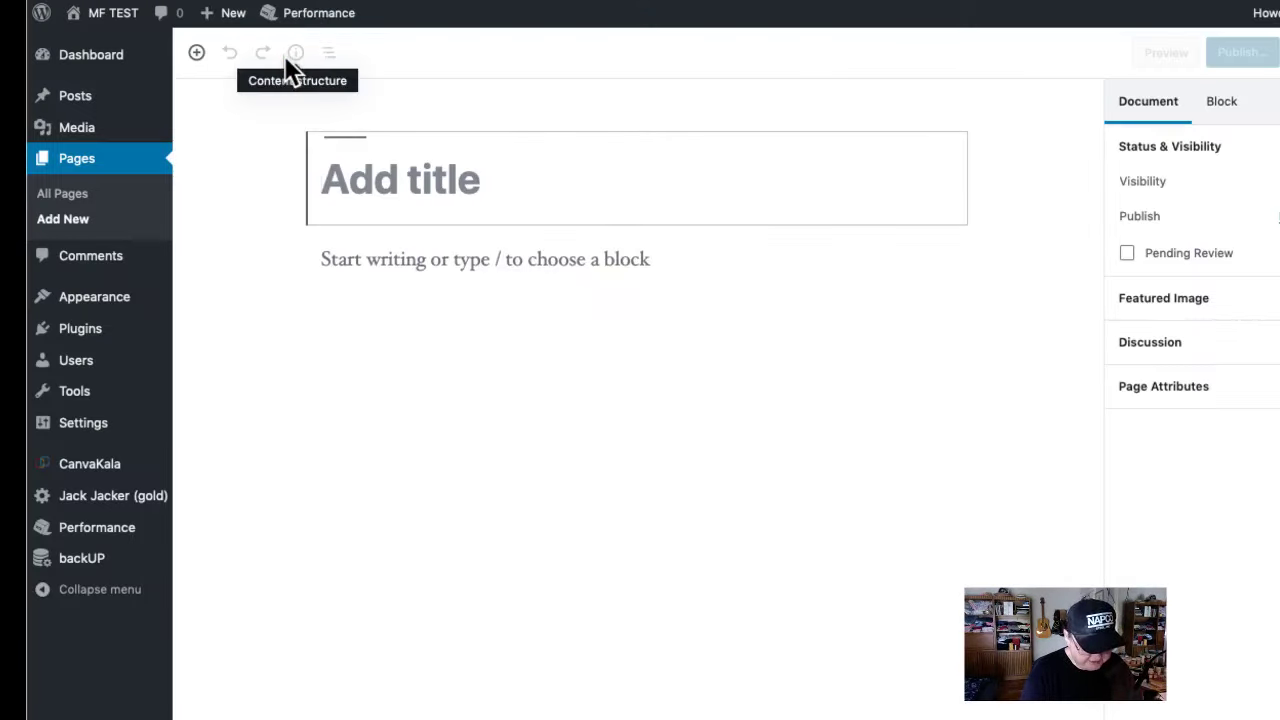
text(Ge)
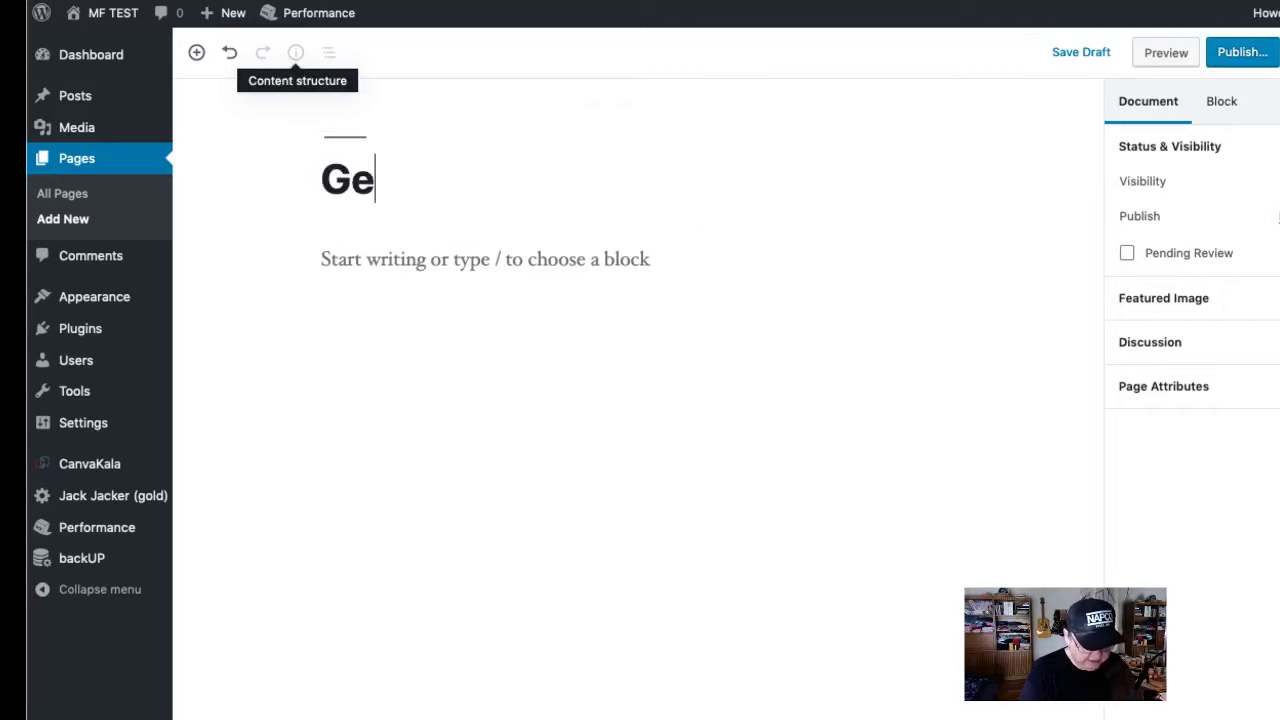
text(tting Facebook Traffi)
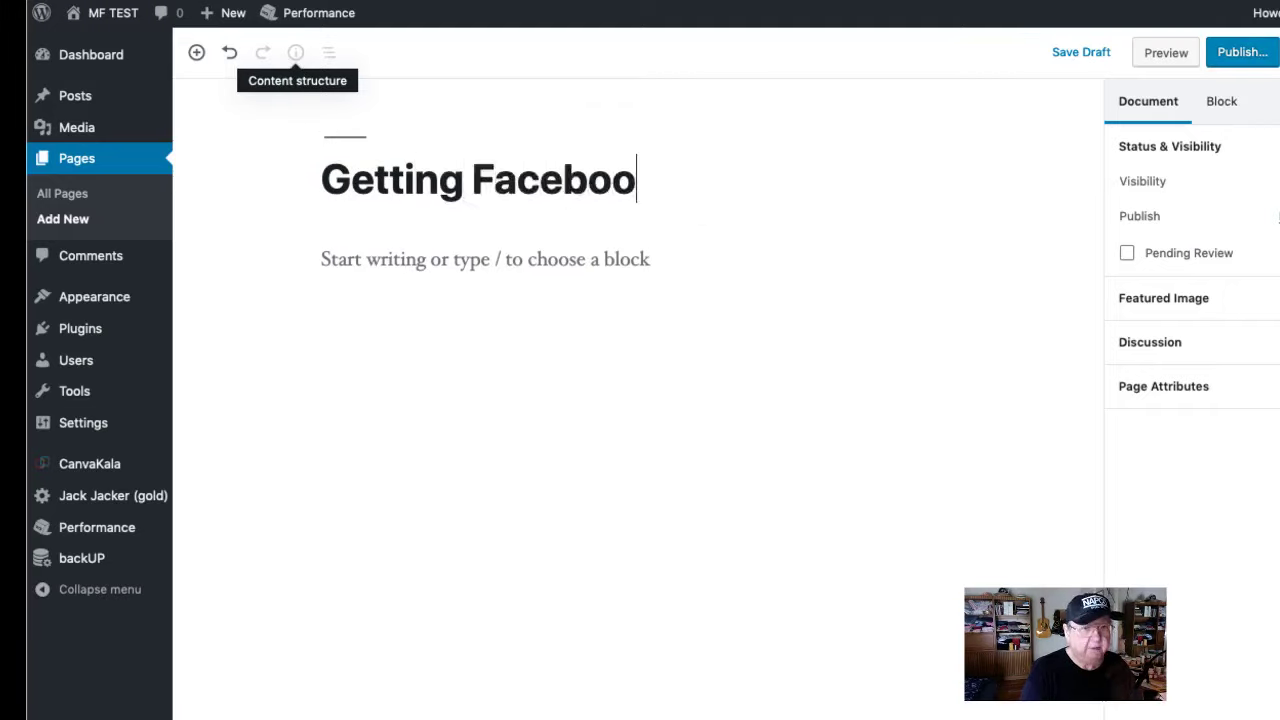
text(c)
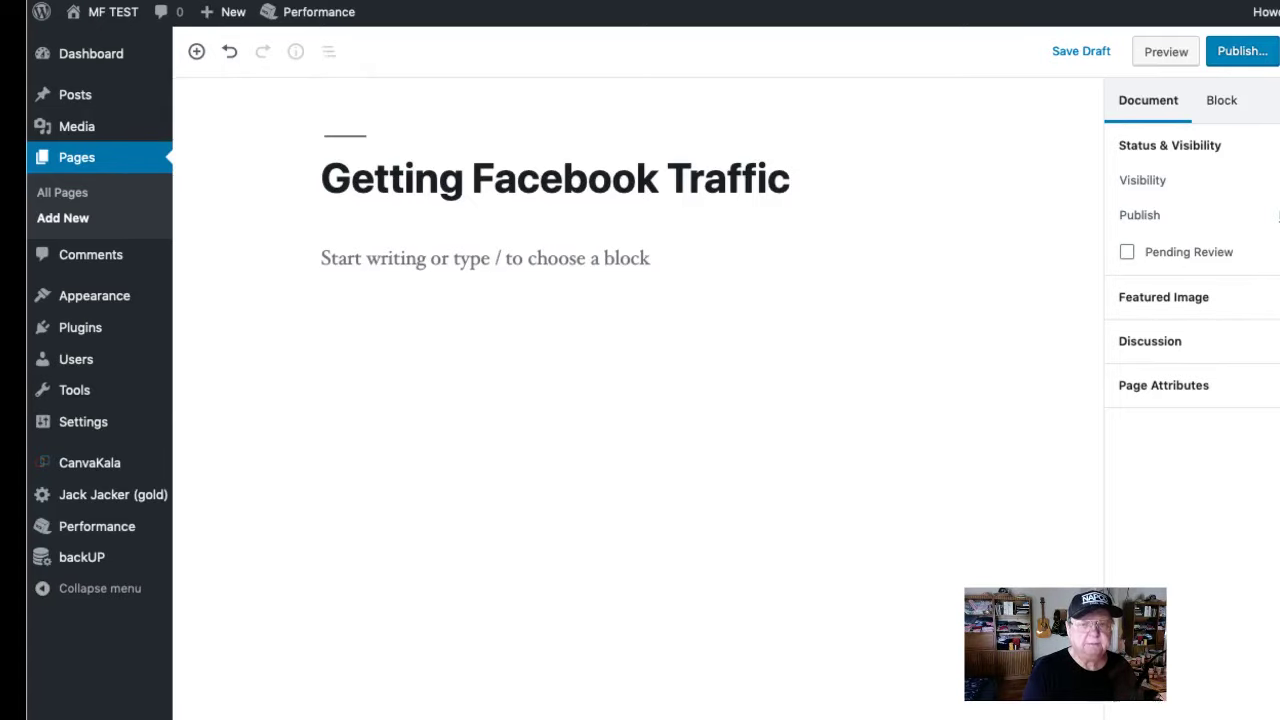
click(1243, 52)
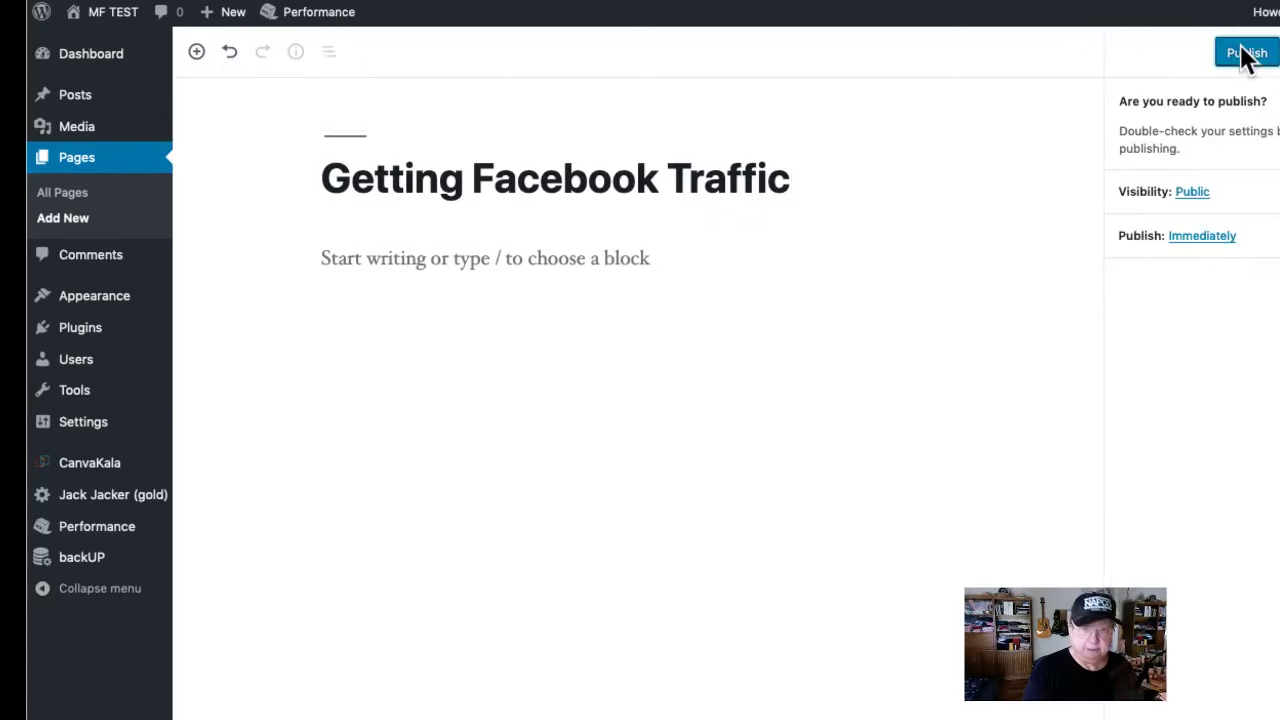
click(1245, 53)
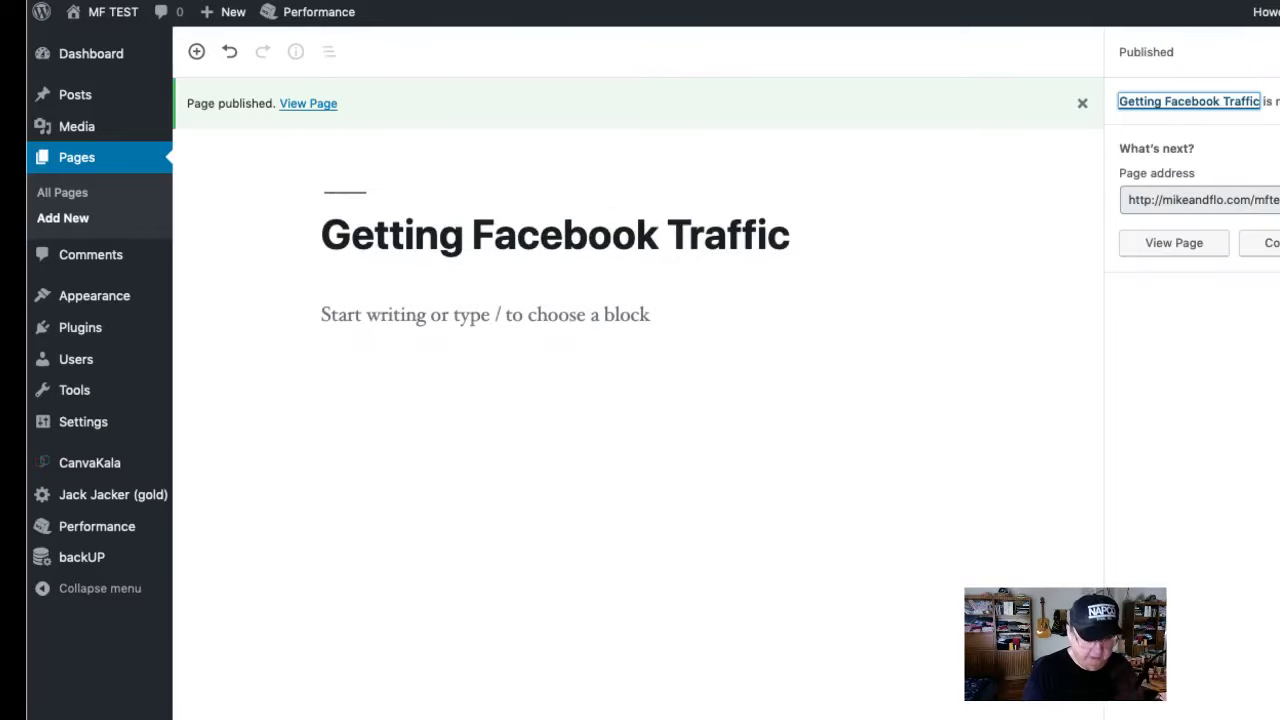
- Start a new jack in Jack Jacker (gold) with Getting Facebook Traffic as its WordPress page
mouse_move(100, 507)
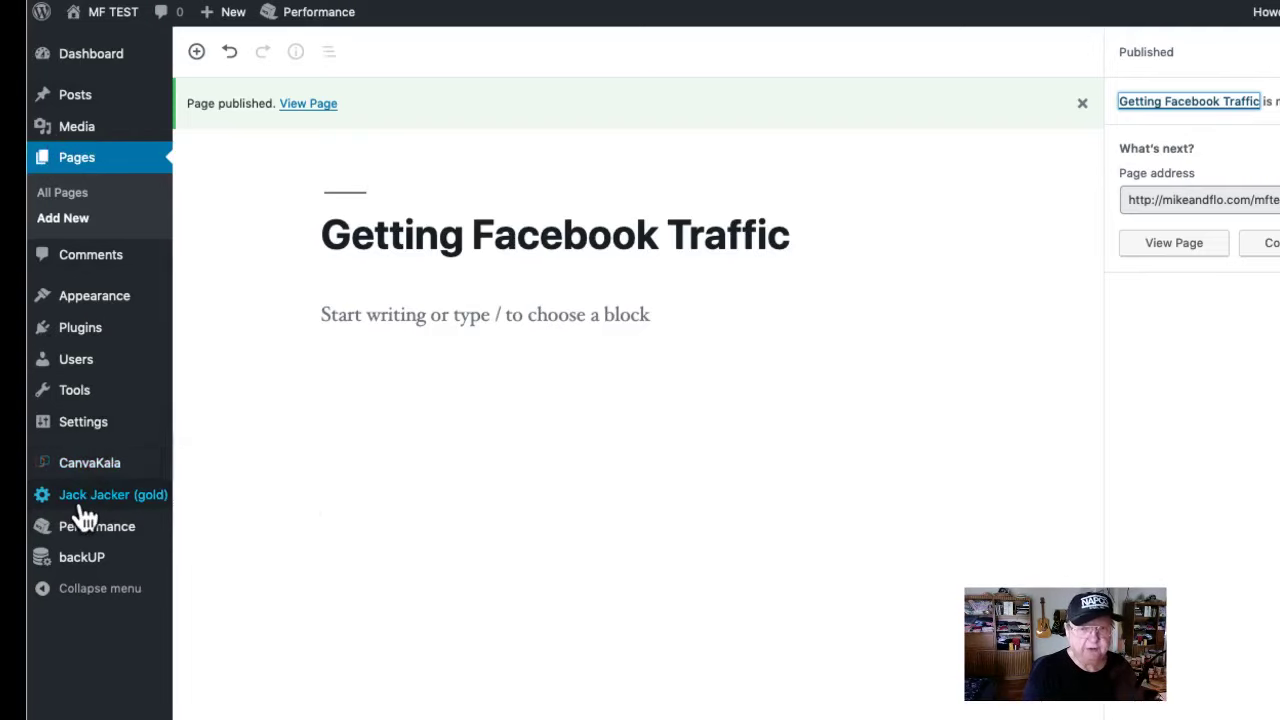
mouse_move(45, 510)
click(238, 498)
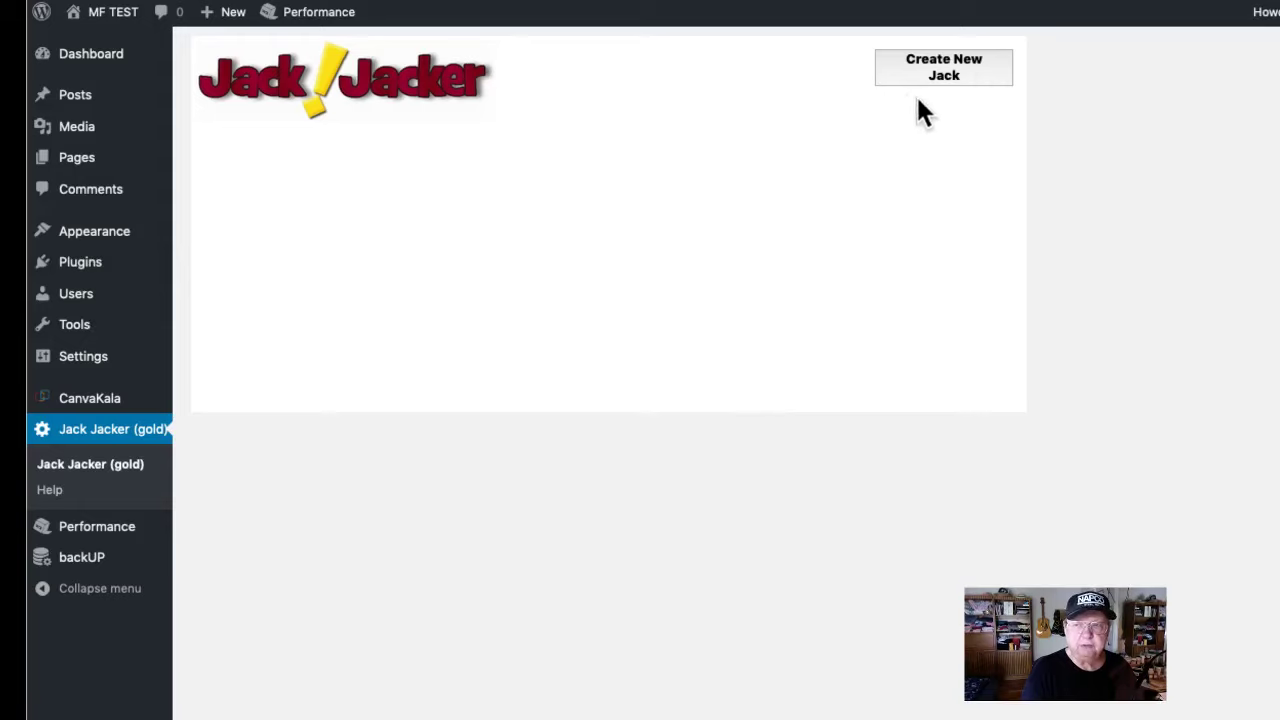
click(957, 70)
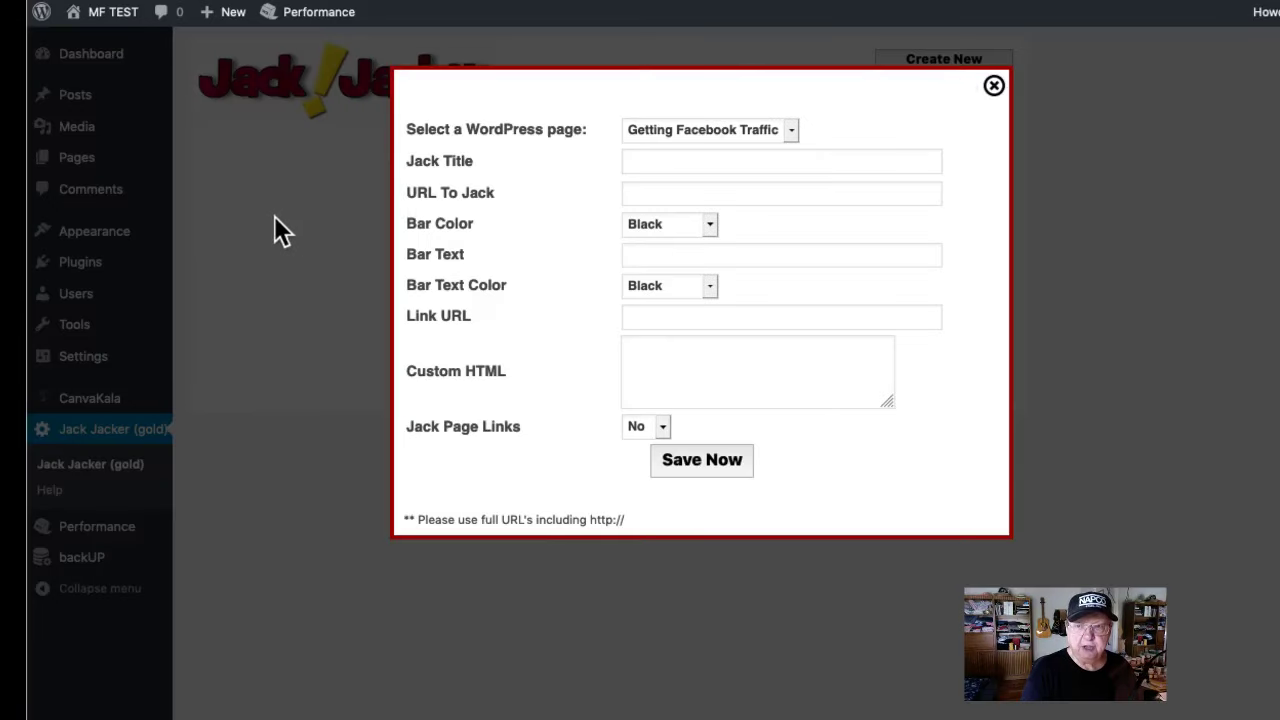
click(792, 130)
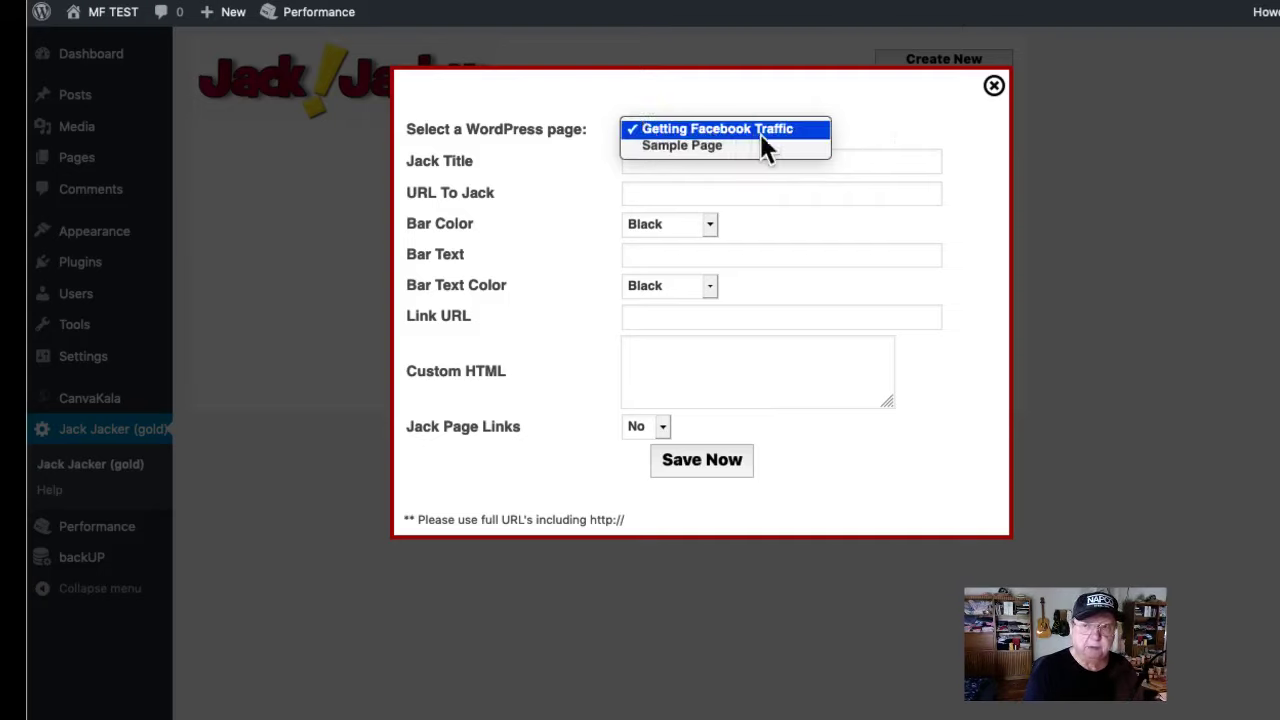
click(676, 126)
- Enter "Facebook Traffic 1" as the jack title
click(645, 160)
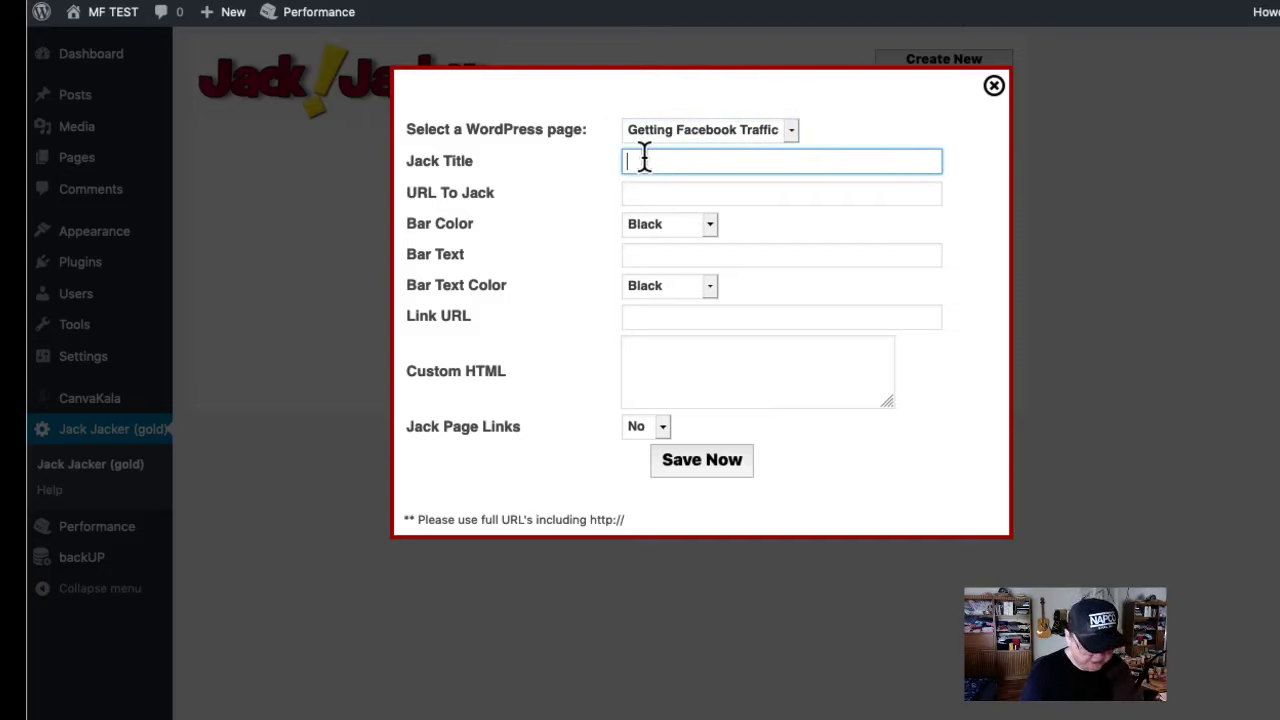
text(Faceb)
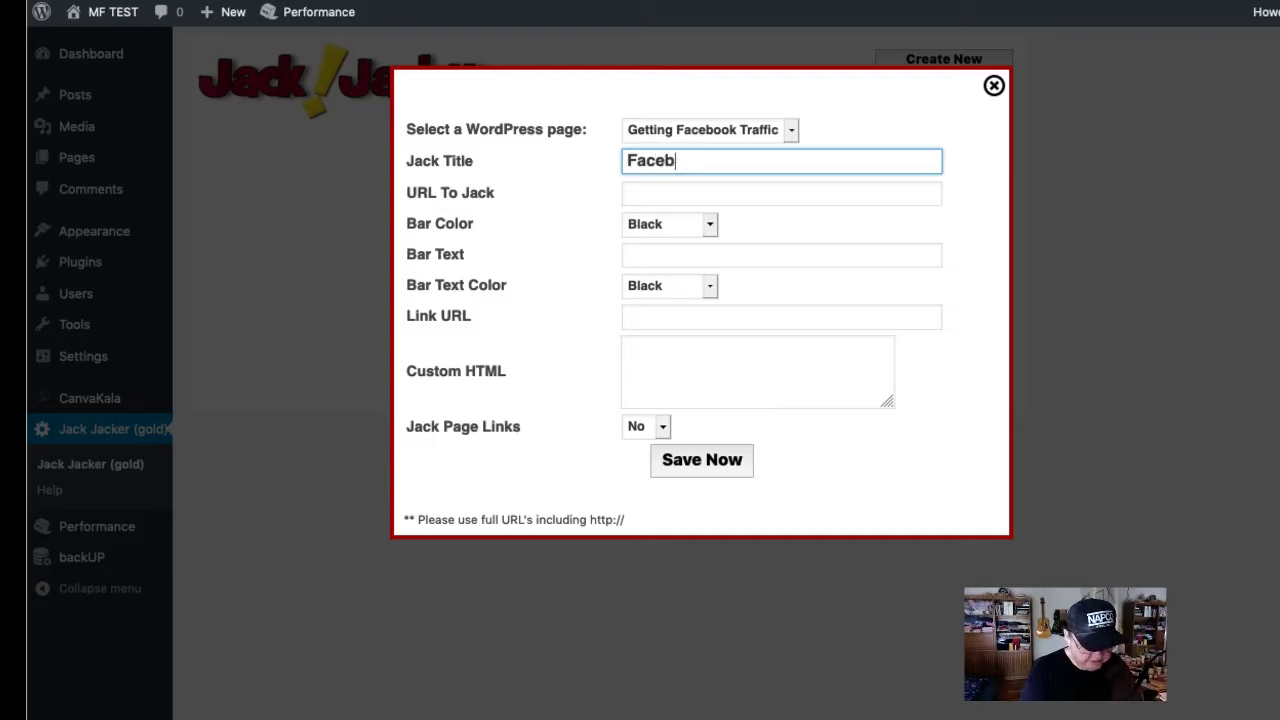
text(ook Traffi)
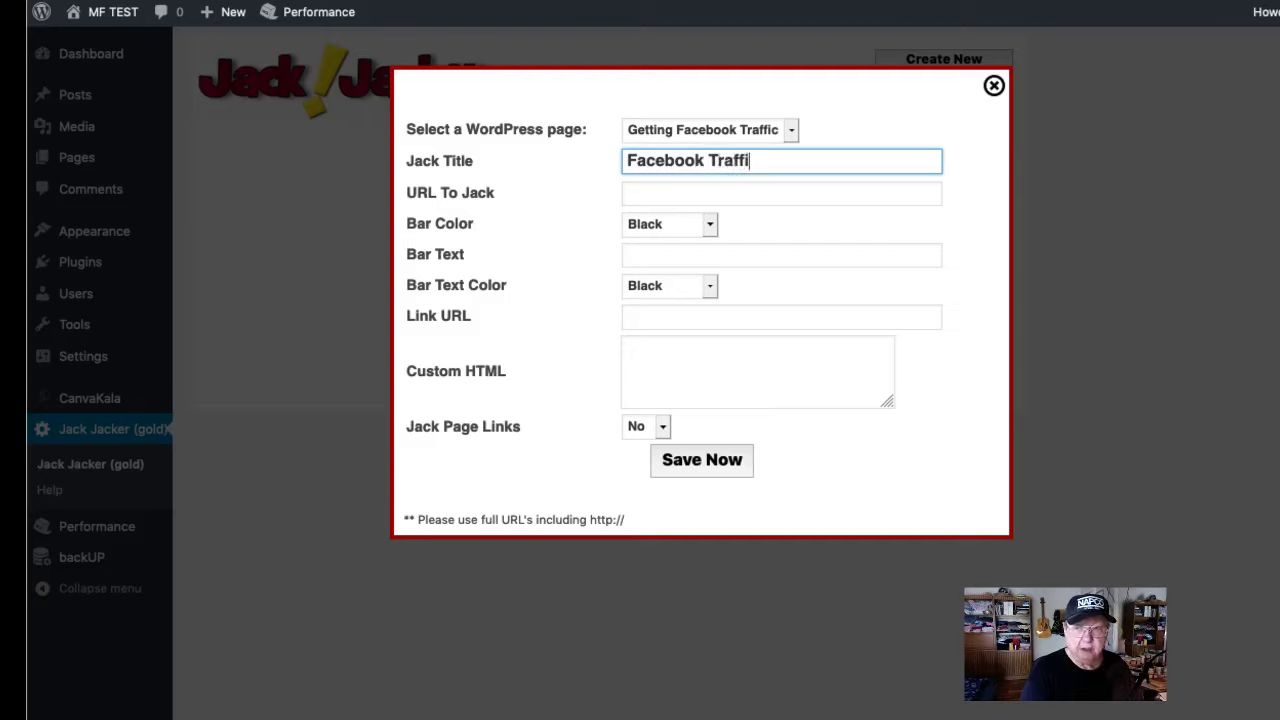
text(c 1)
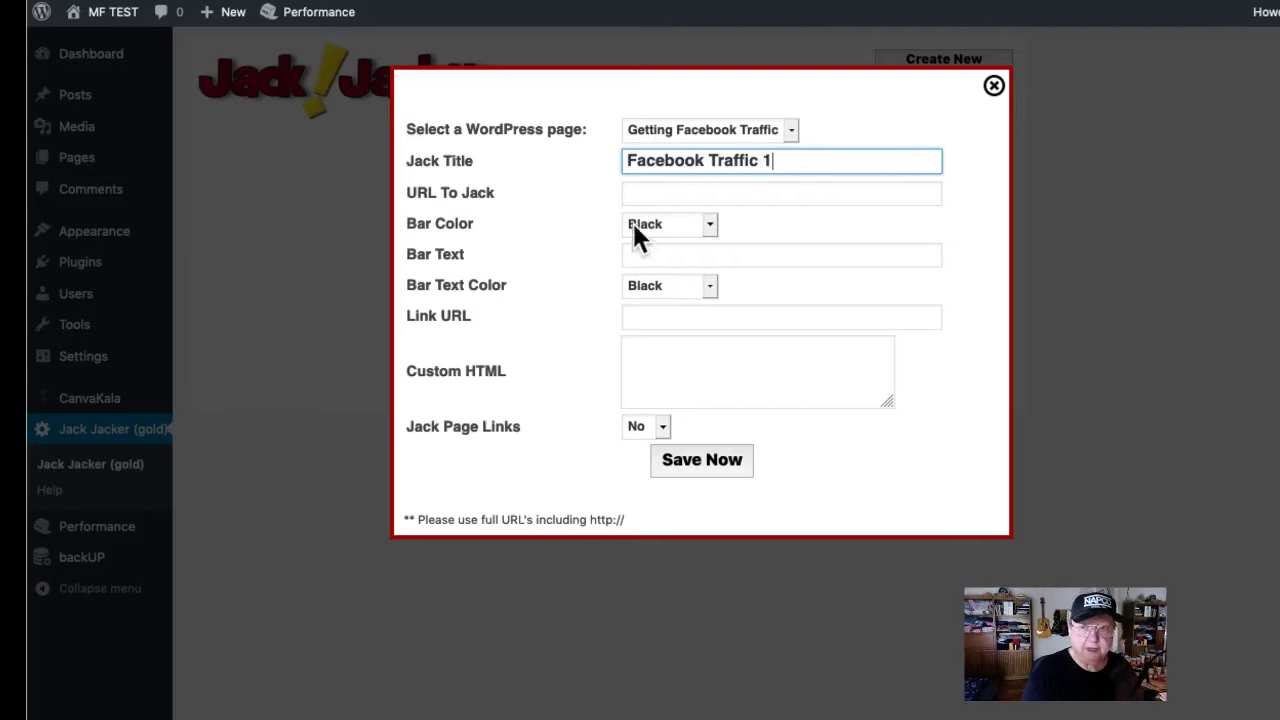
click(654, 194)
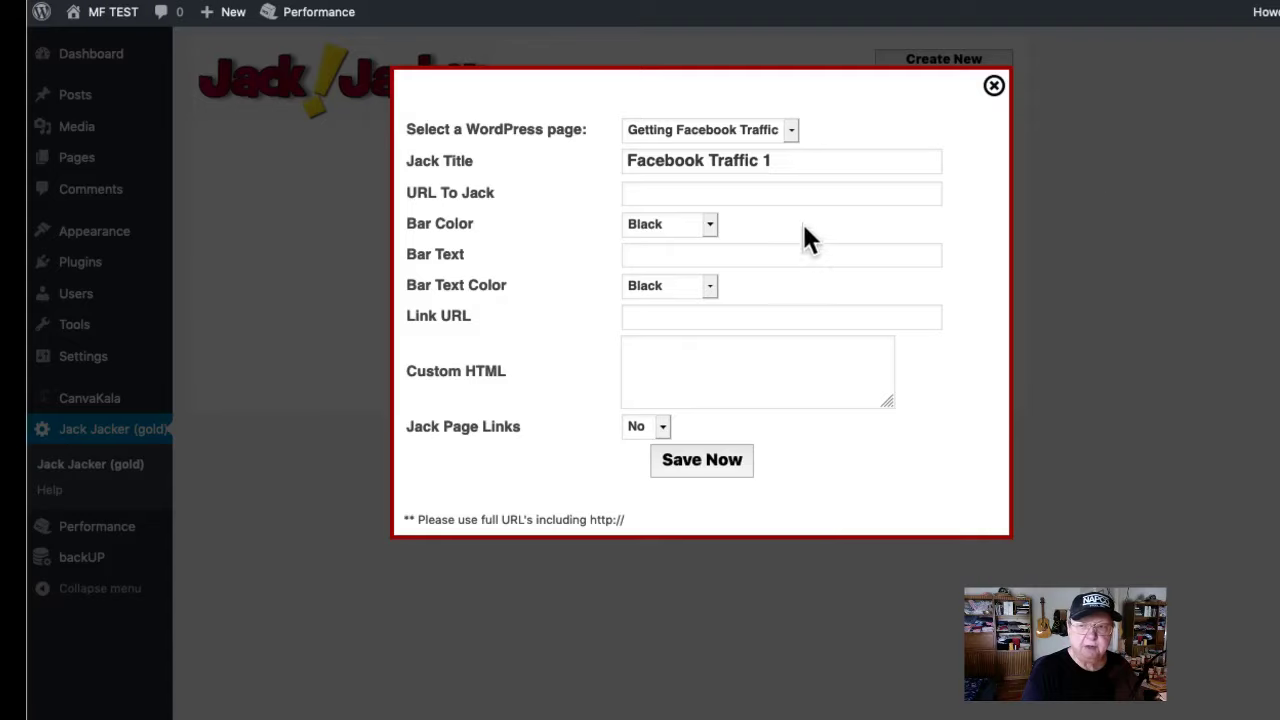
click(645, 193)
right_click(647, 194)
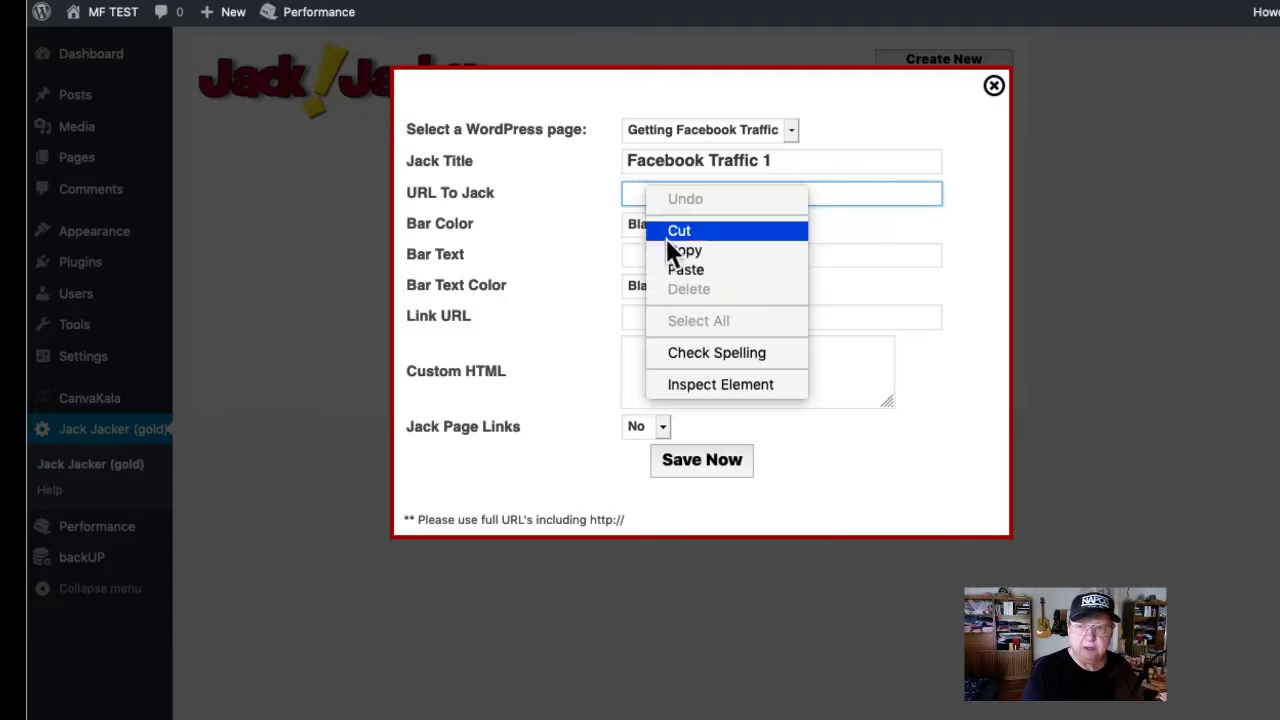
click(687, 268)
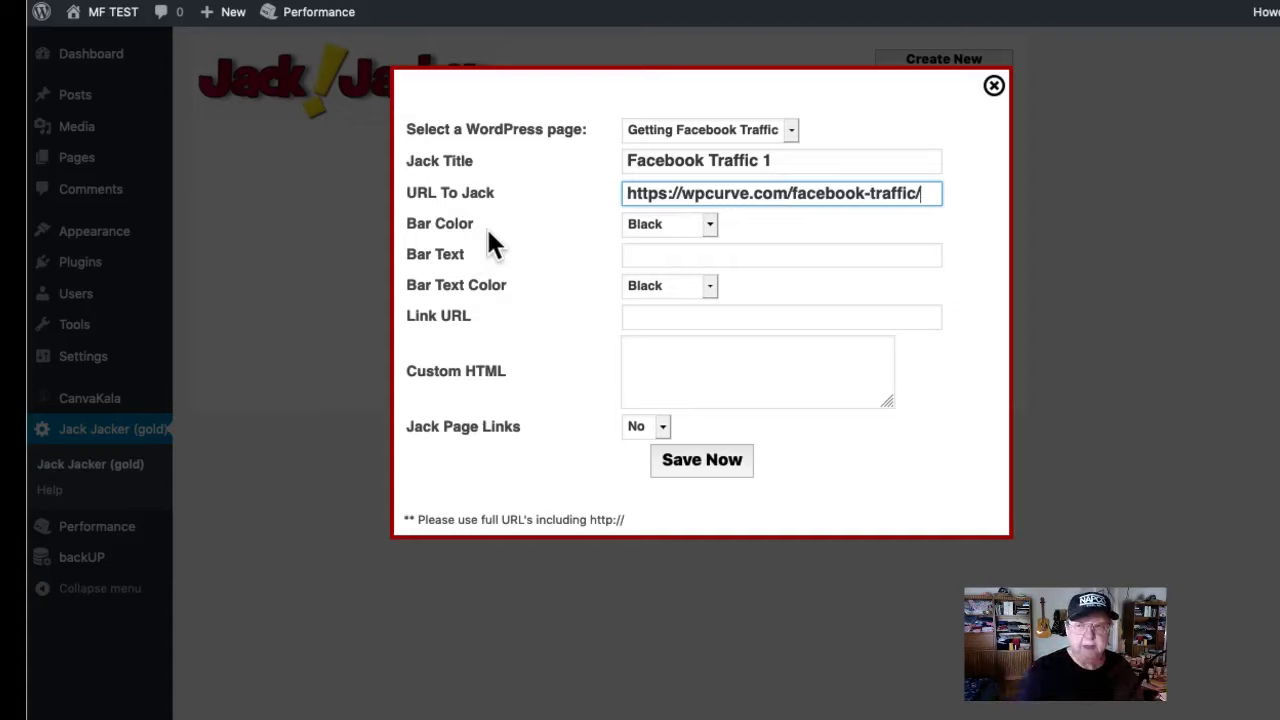
click(706, 226)
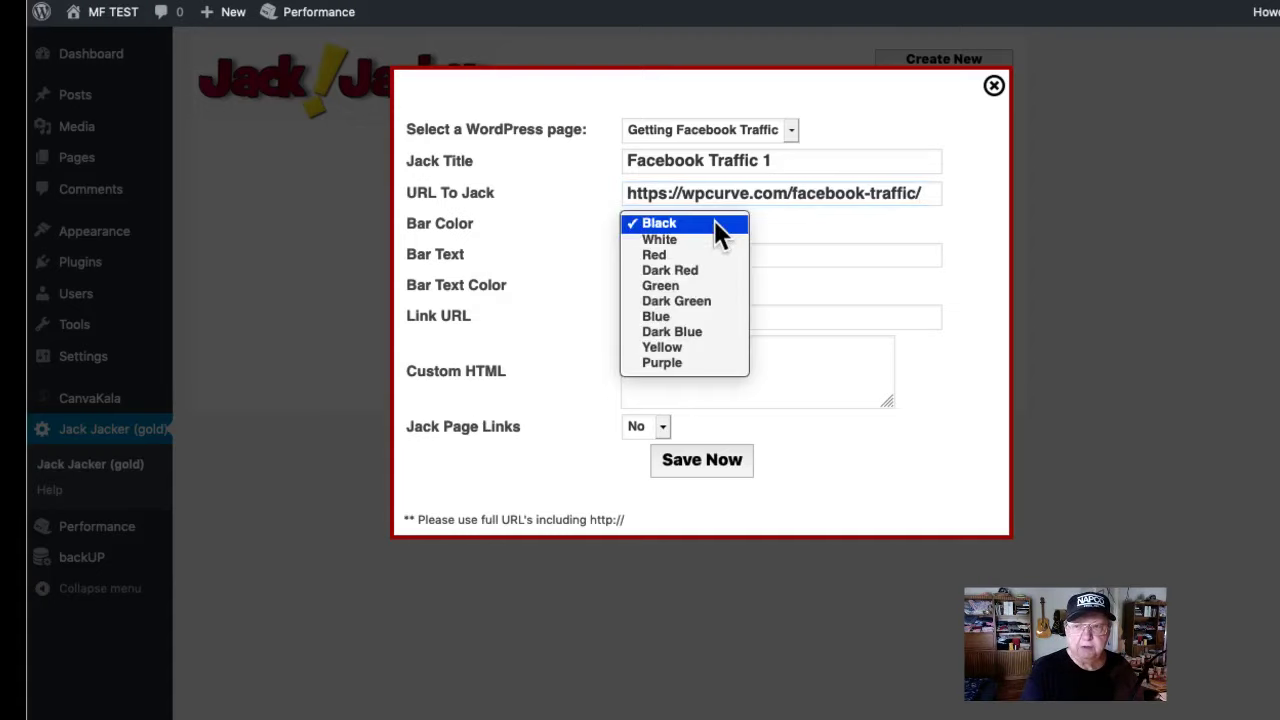
click(664, 241)
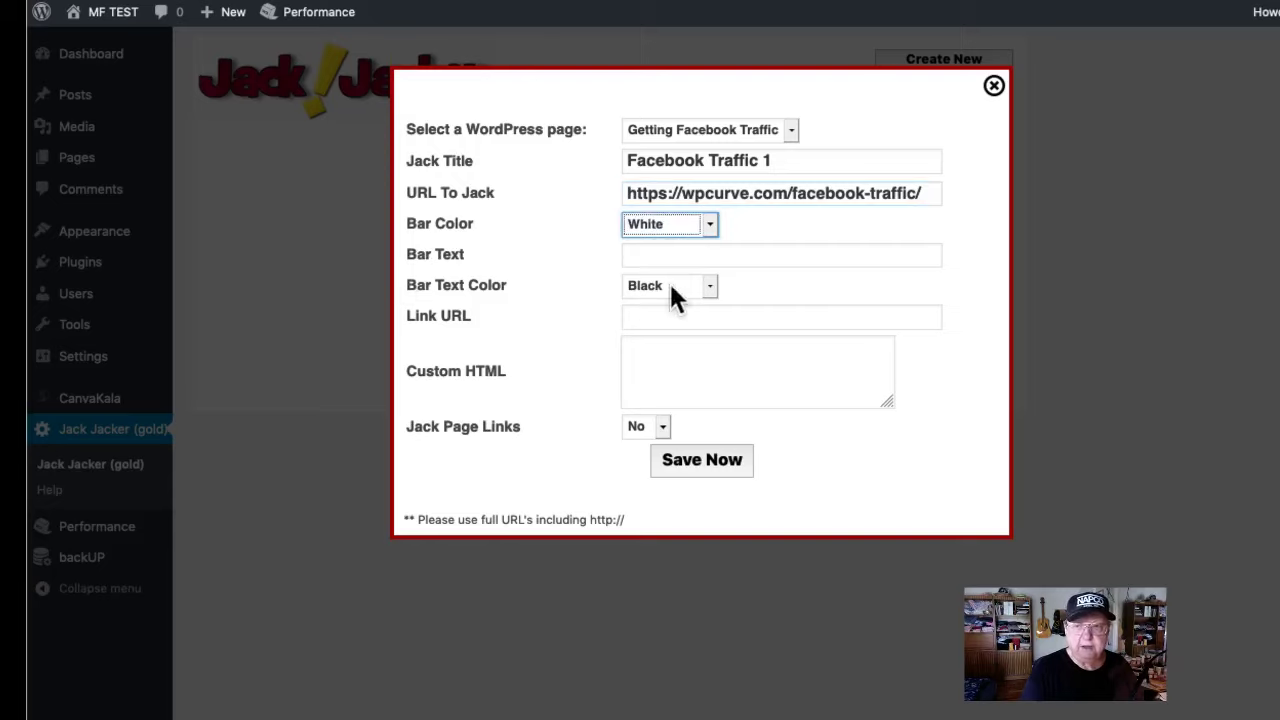
- Enter "Click Here for Facebook Traffic Guide!" as the bar text
click(647, 254)
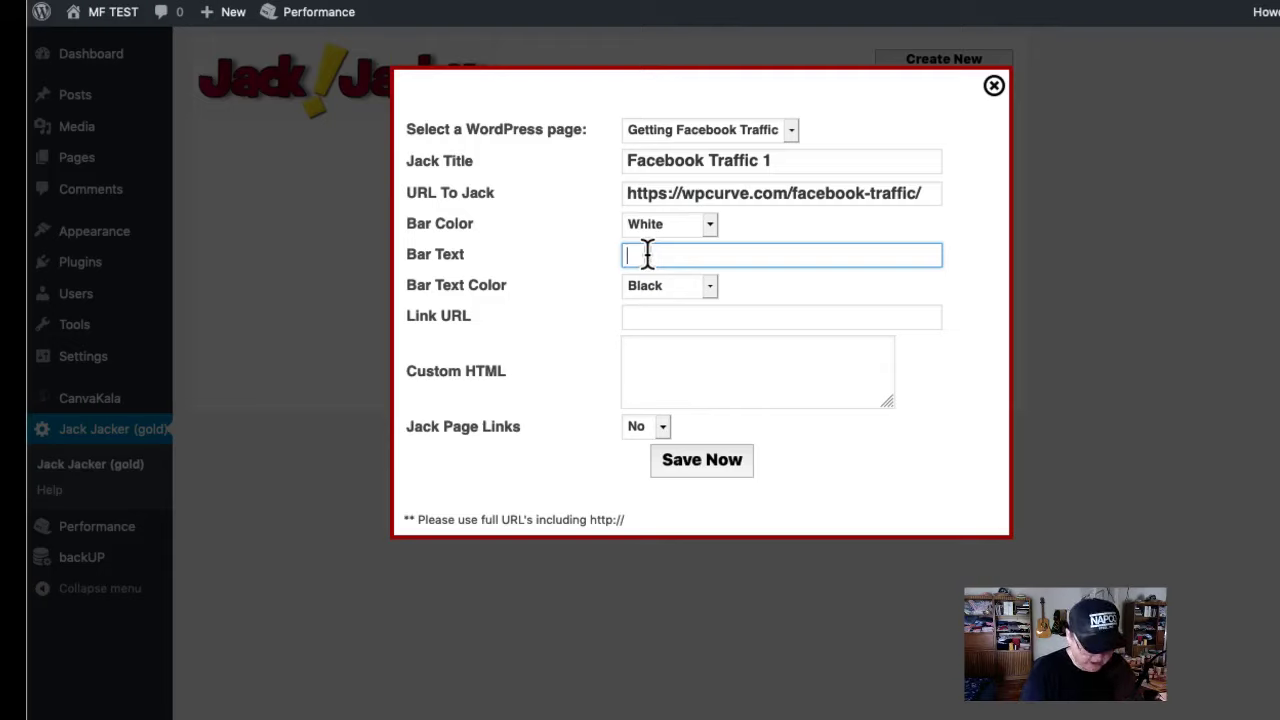
text(Click Her)
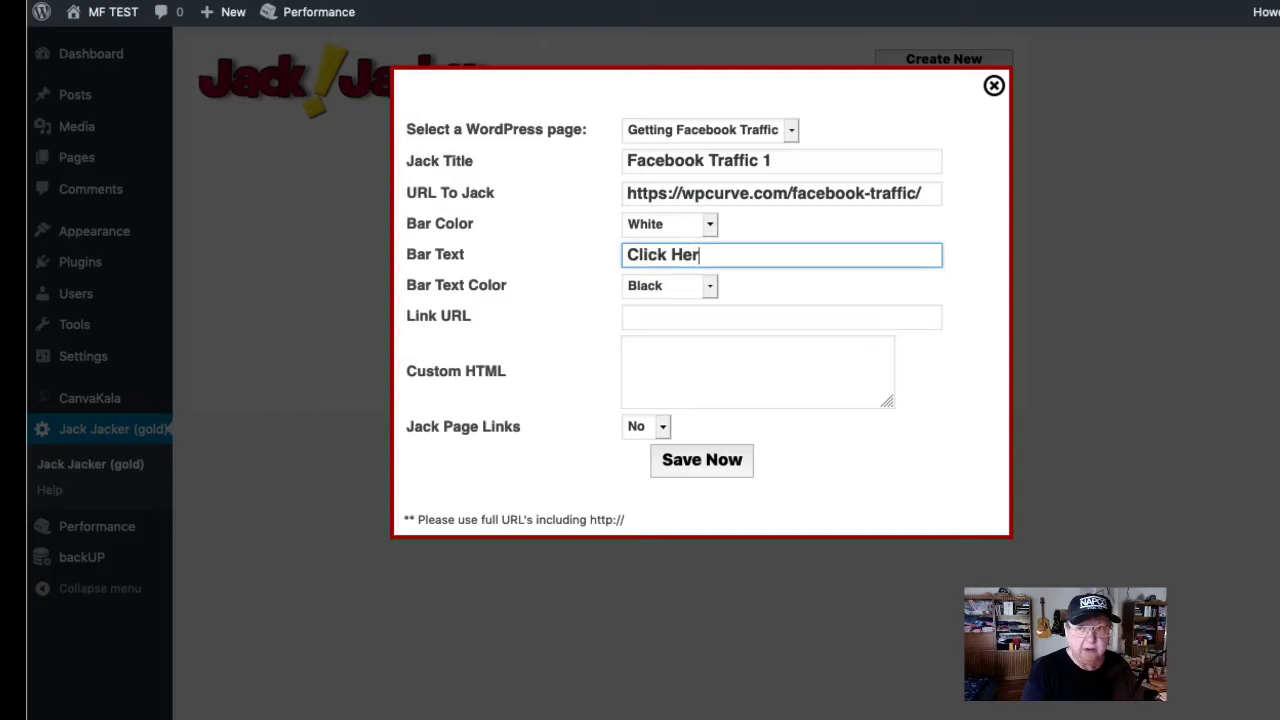
text(e for )
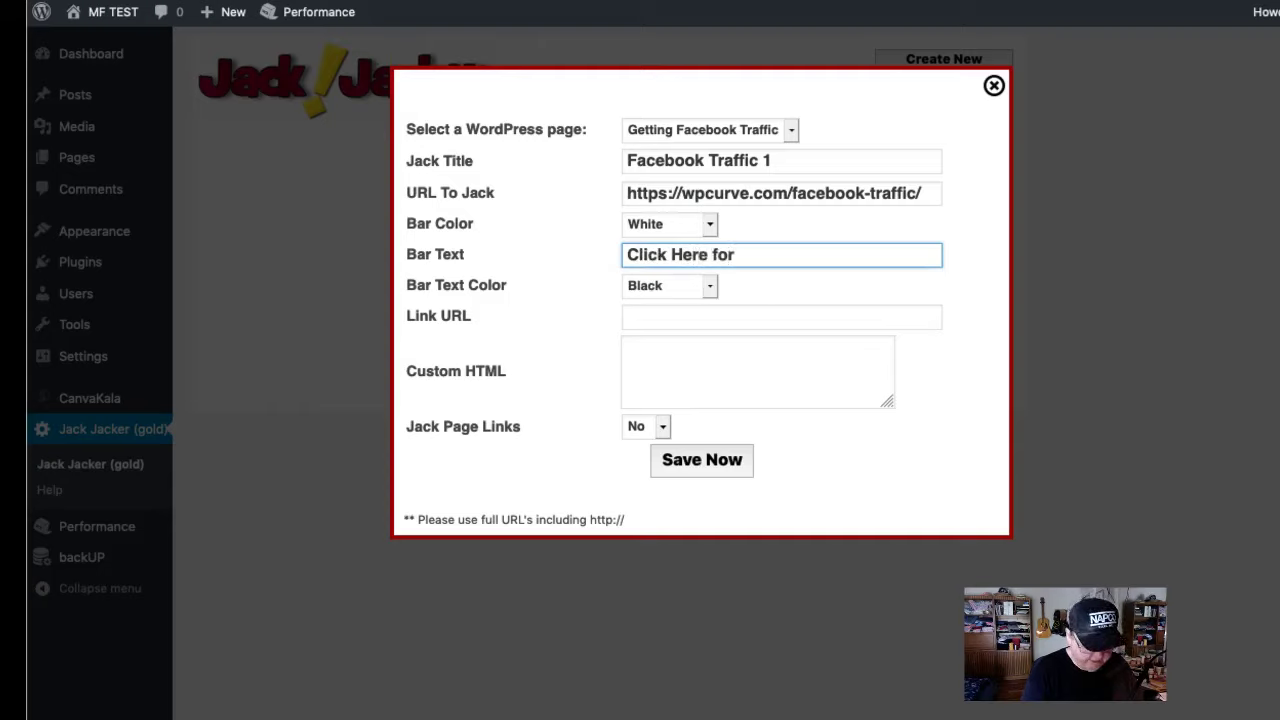
text(Faceb)
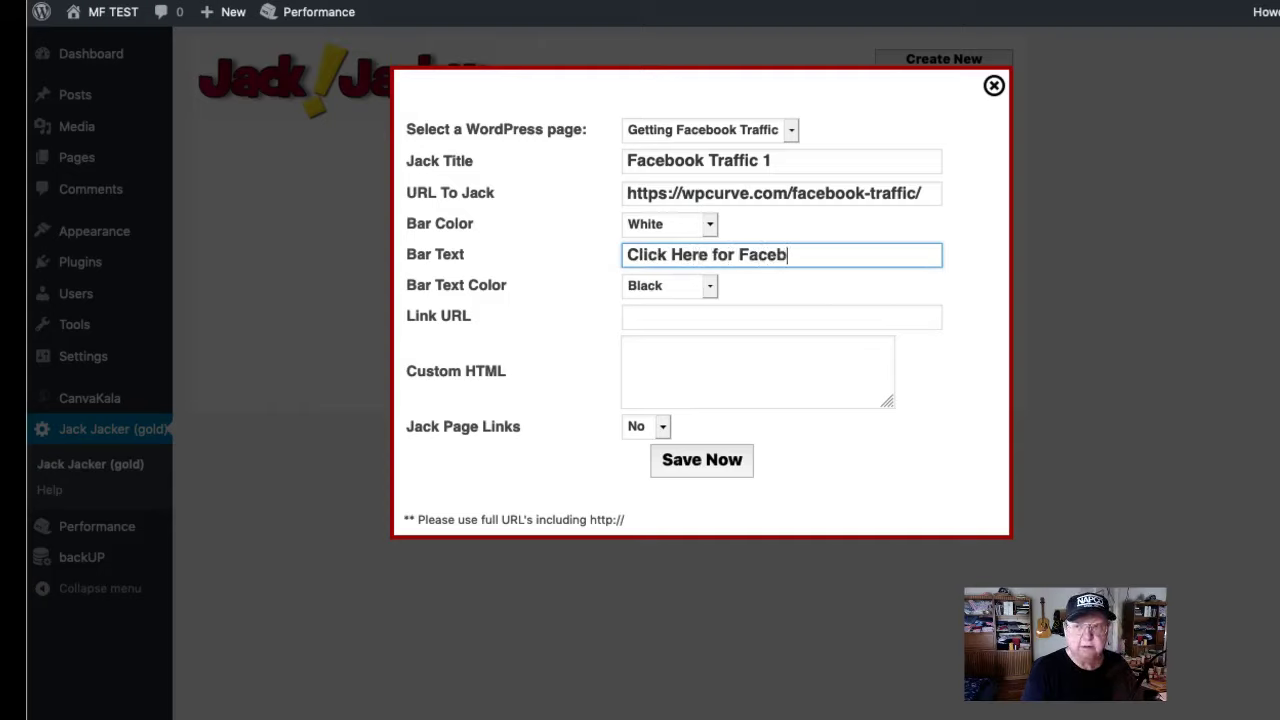
text(ook Traffic)
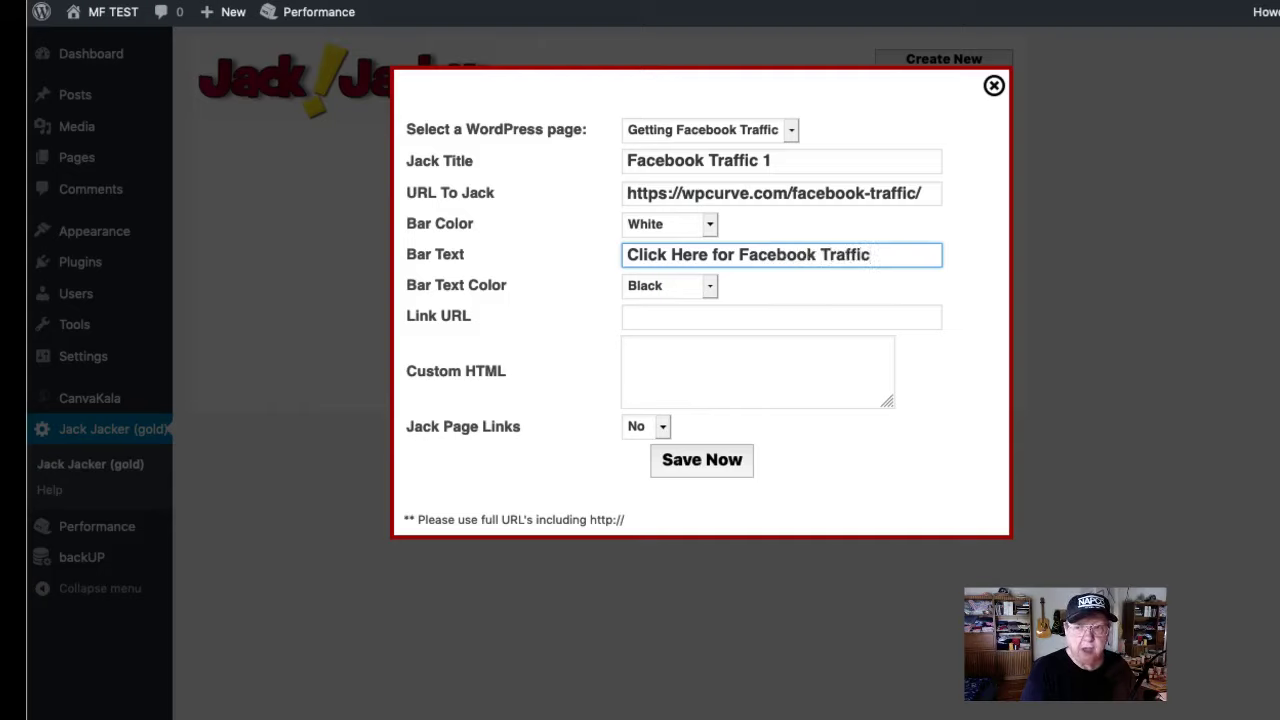
text( Guide)
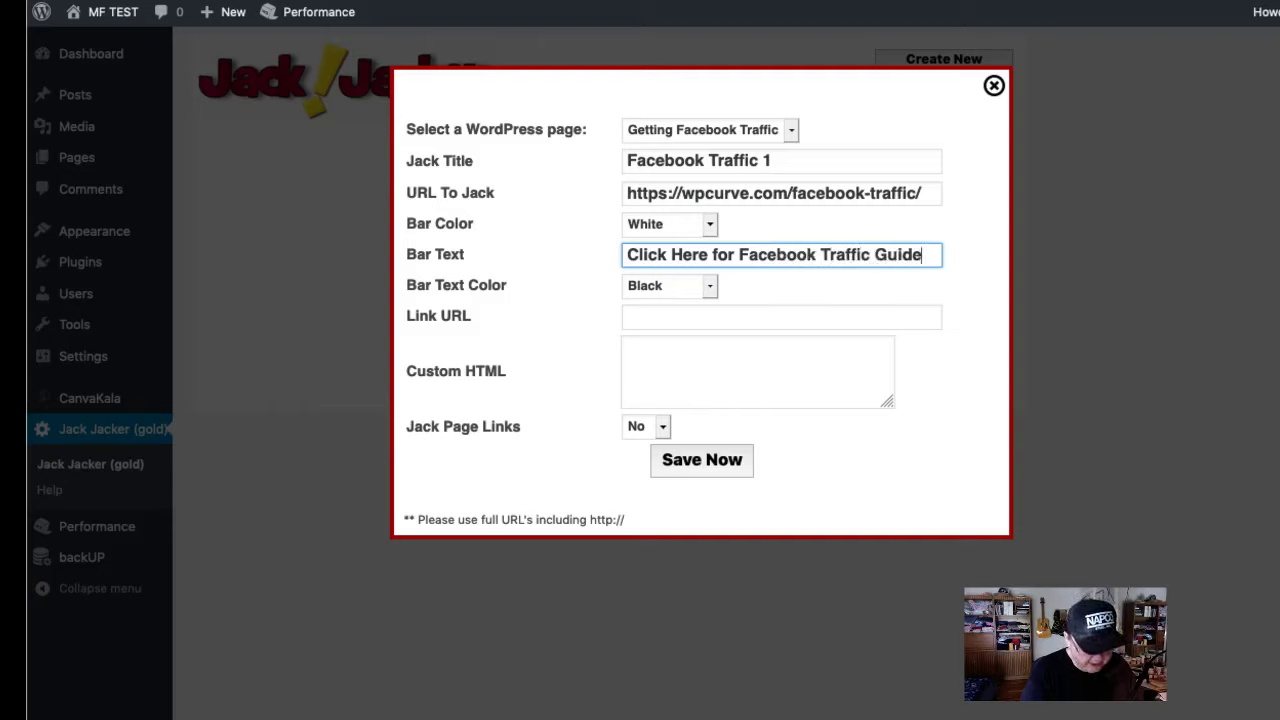
text(!)
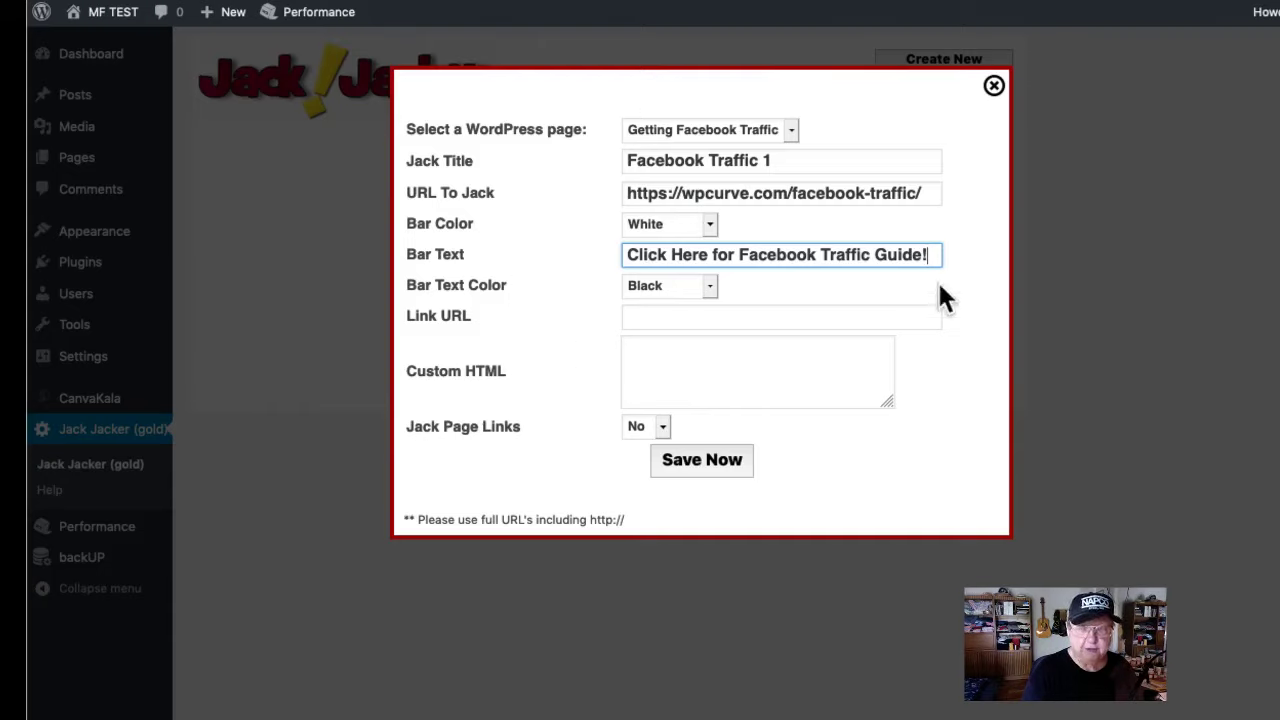
- Set the bar text color to White and the bar color to Red
click(706, 284)
click(705, 283)
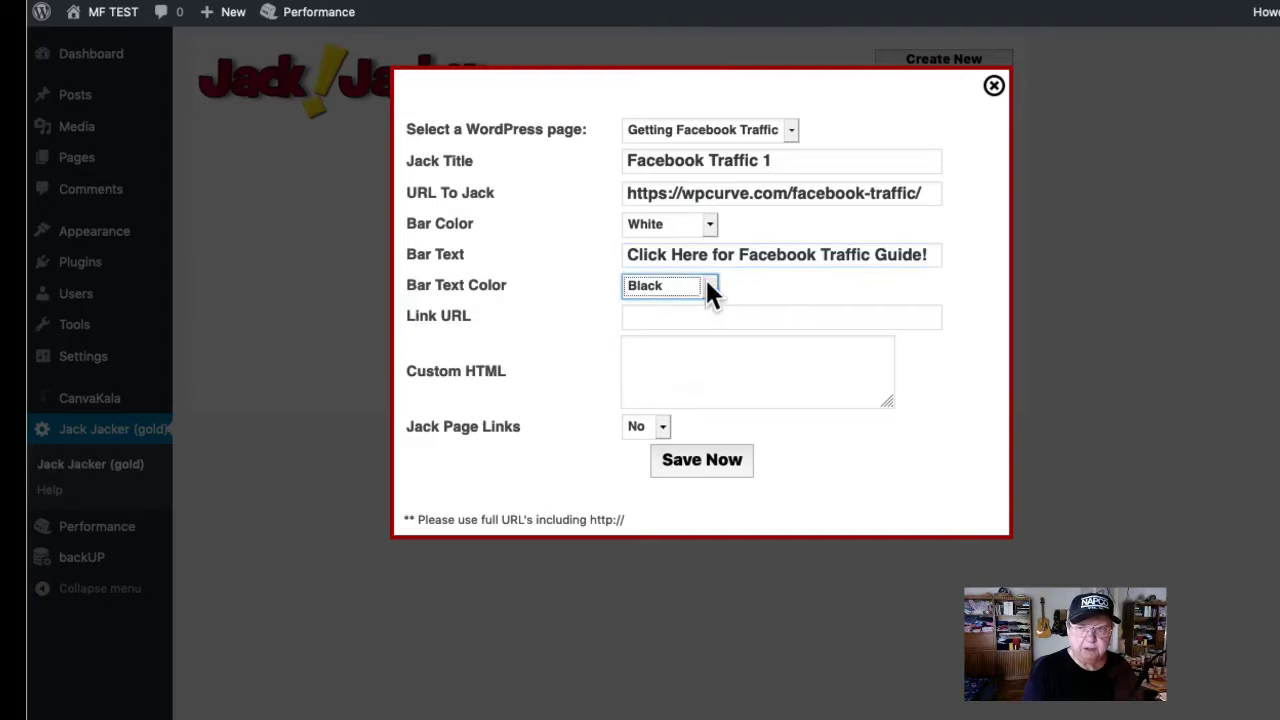
click(705, 283)
click(671, 300)
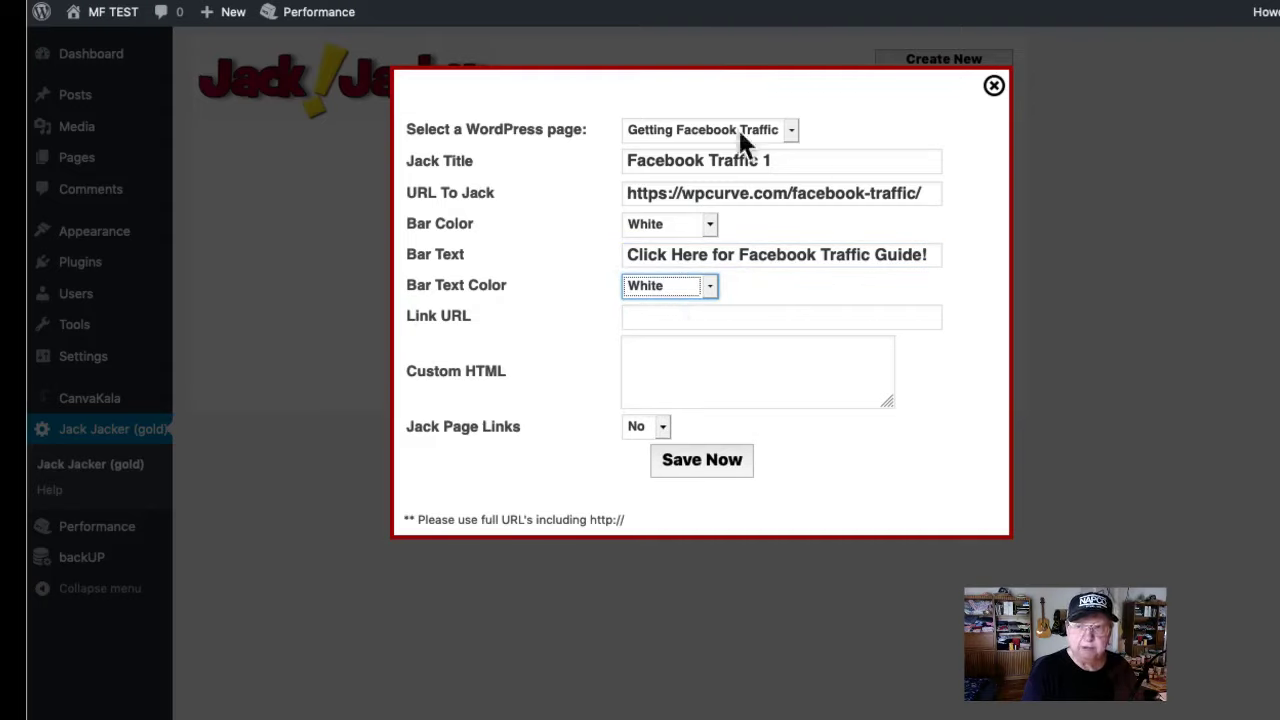
click(708, 222)
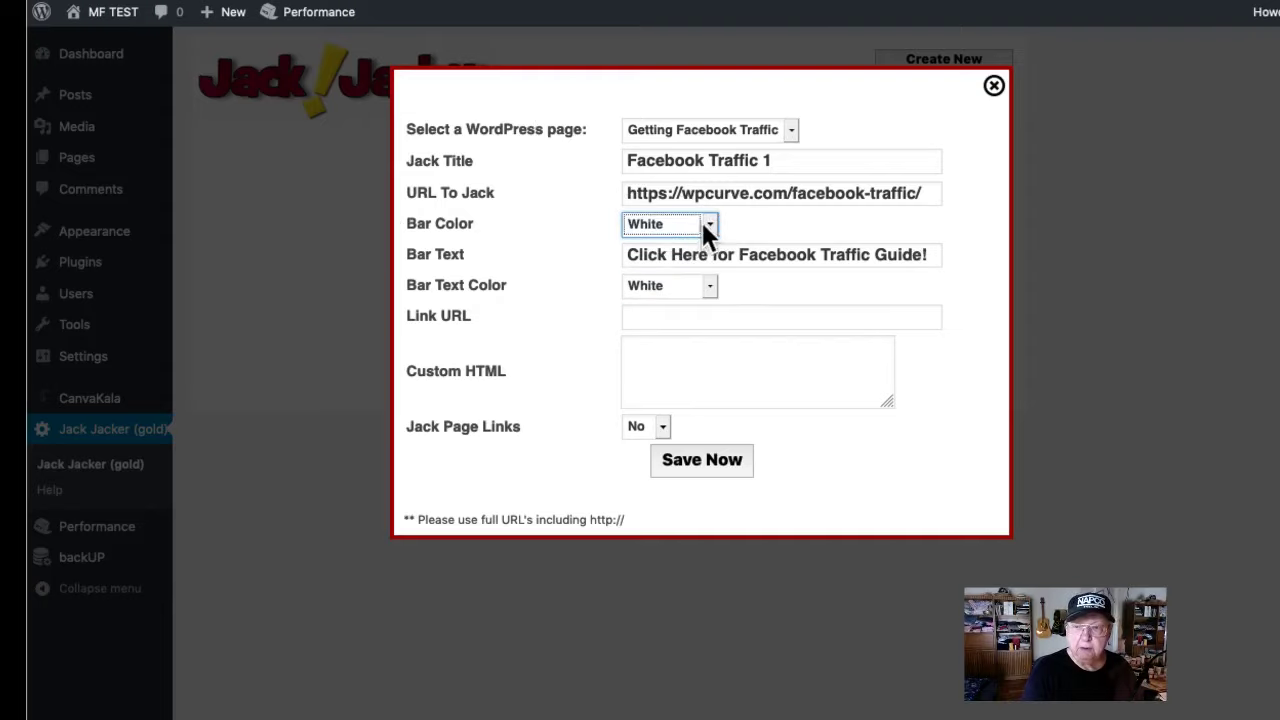
click(708, 226)
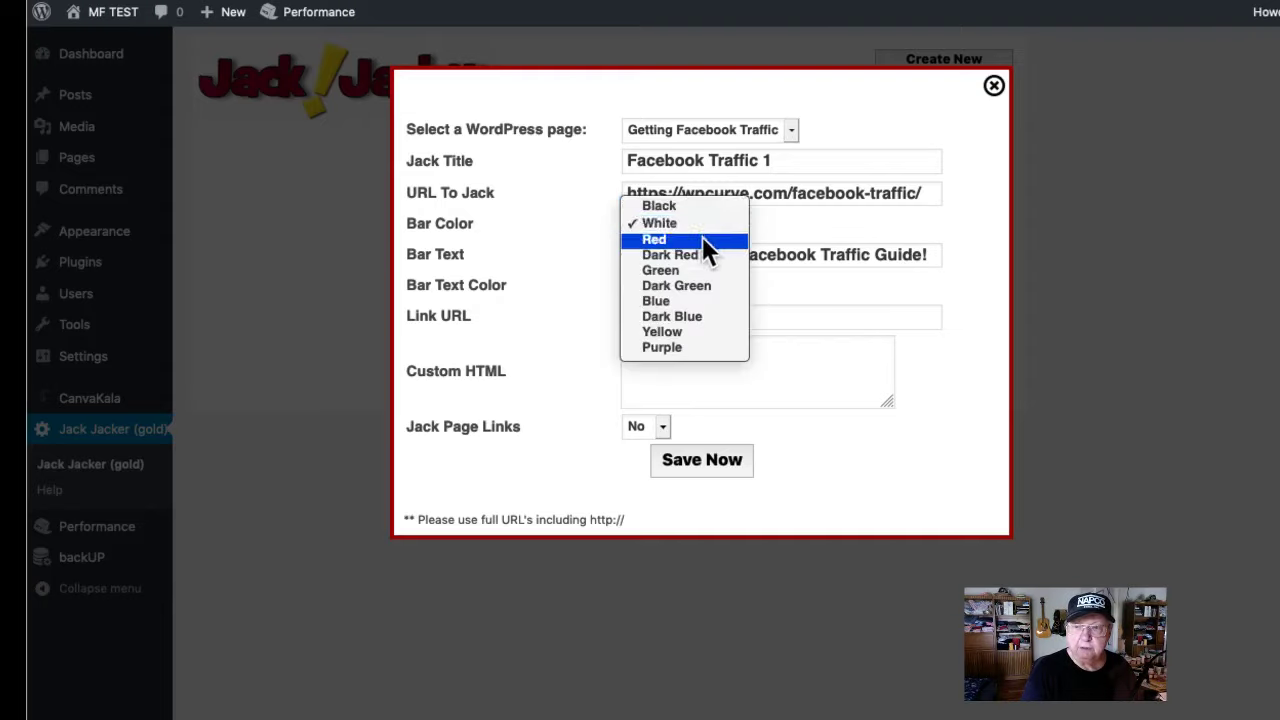
click(702, 236)
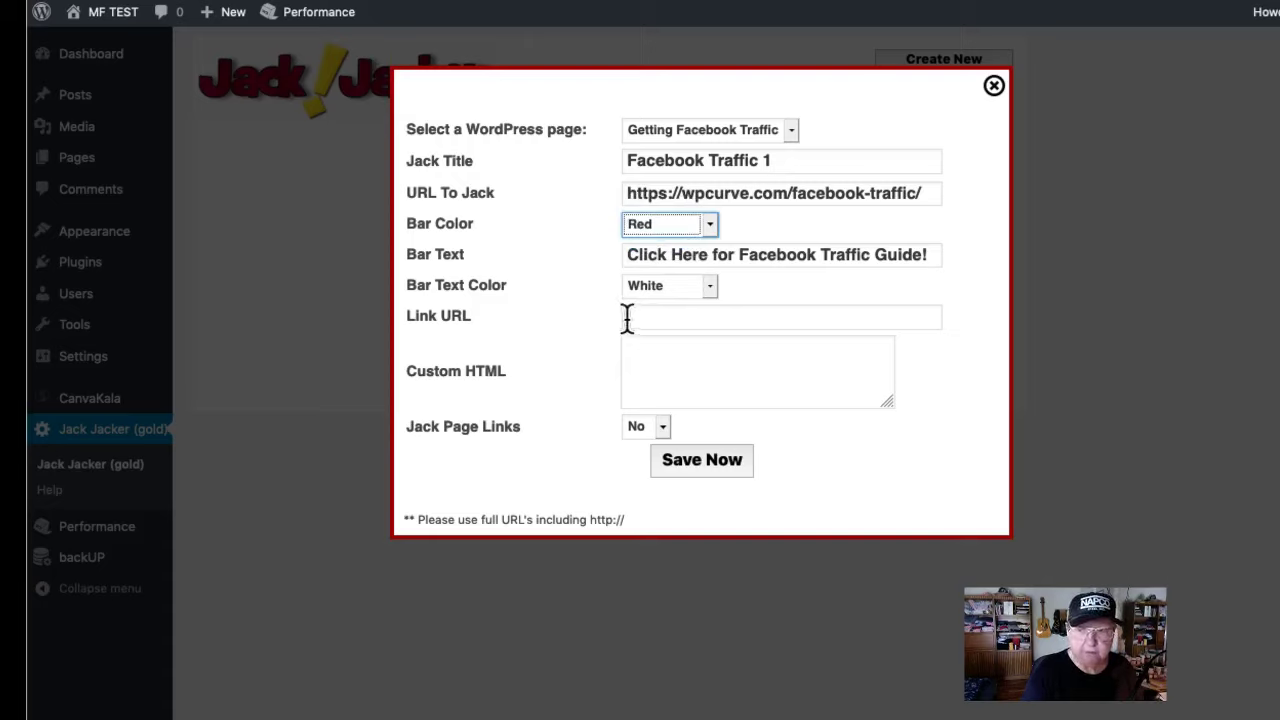
click(661, 317)
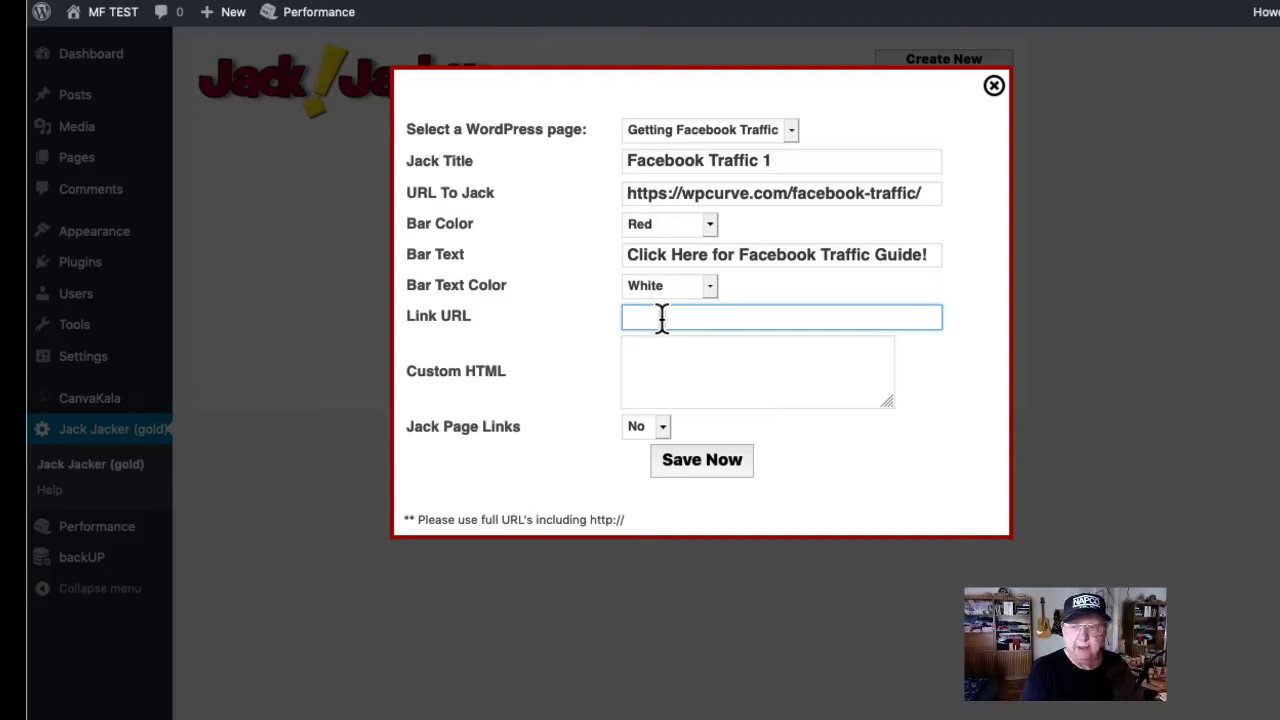
text(hhtp://)
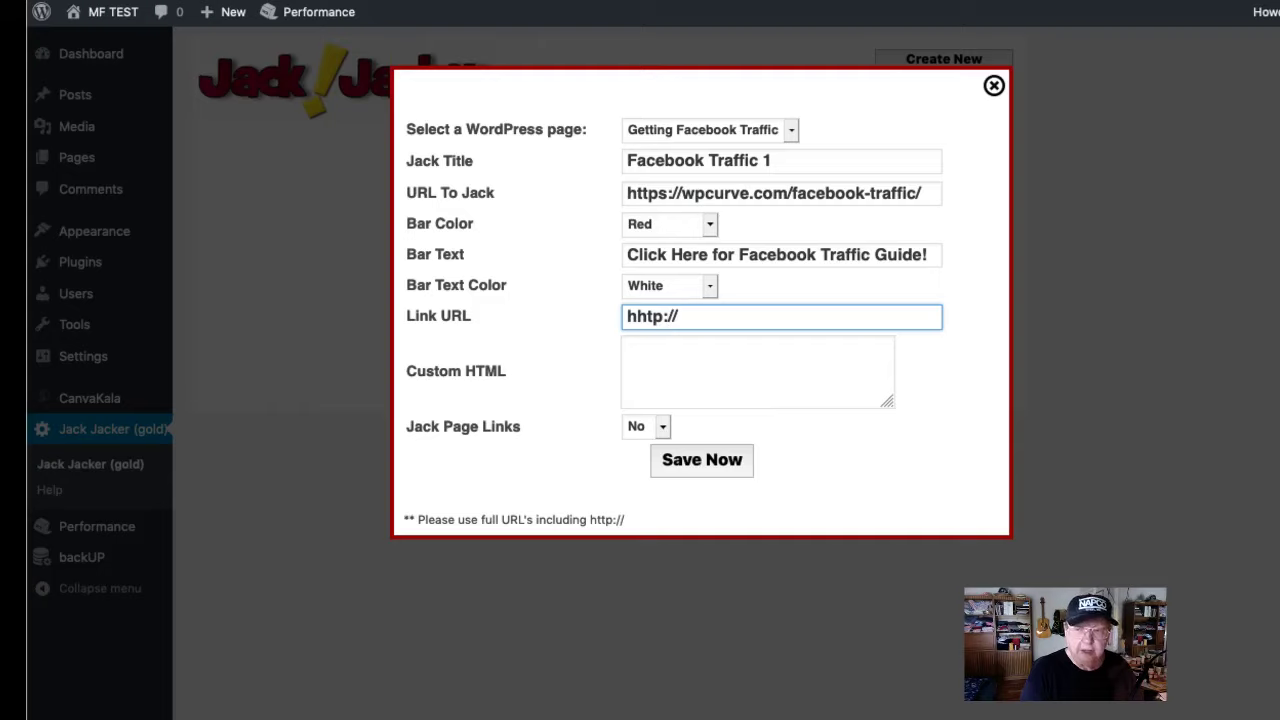
key(BackSpace)
key(BackSpace)
key(BackSpace)
key(BackSpace)
key(BackSpace)
key(BackSpace)
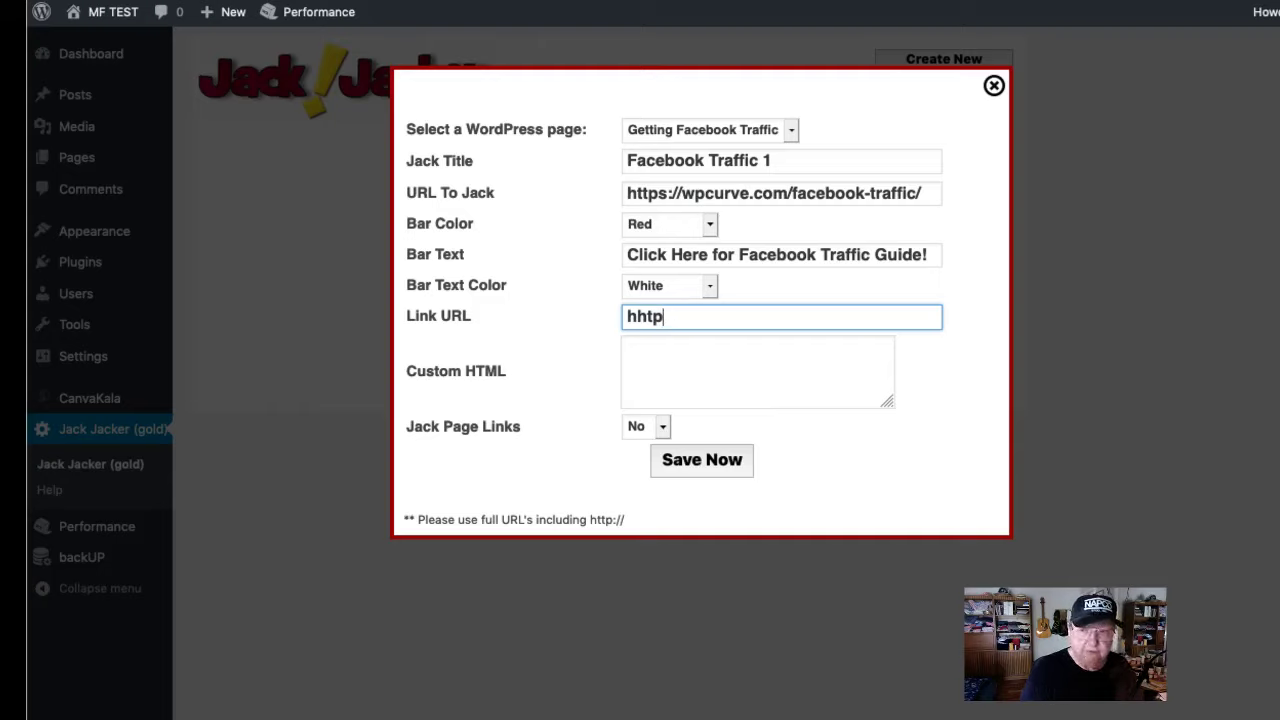
text(tt)
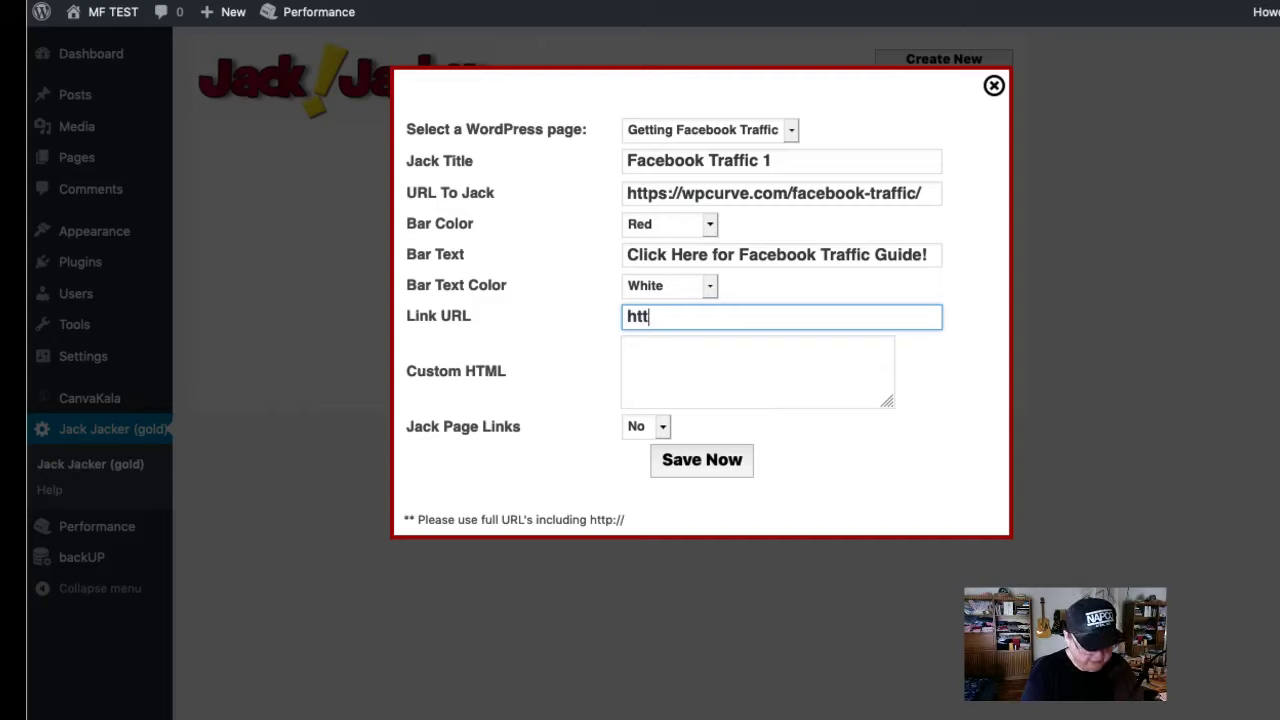
text(p://)
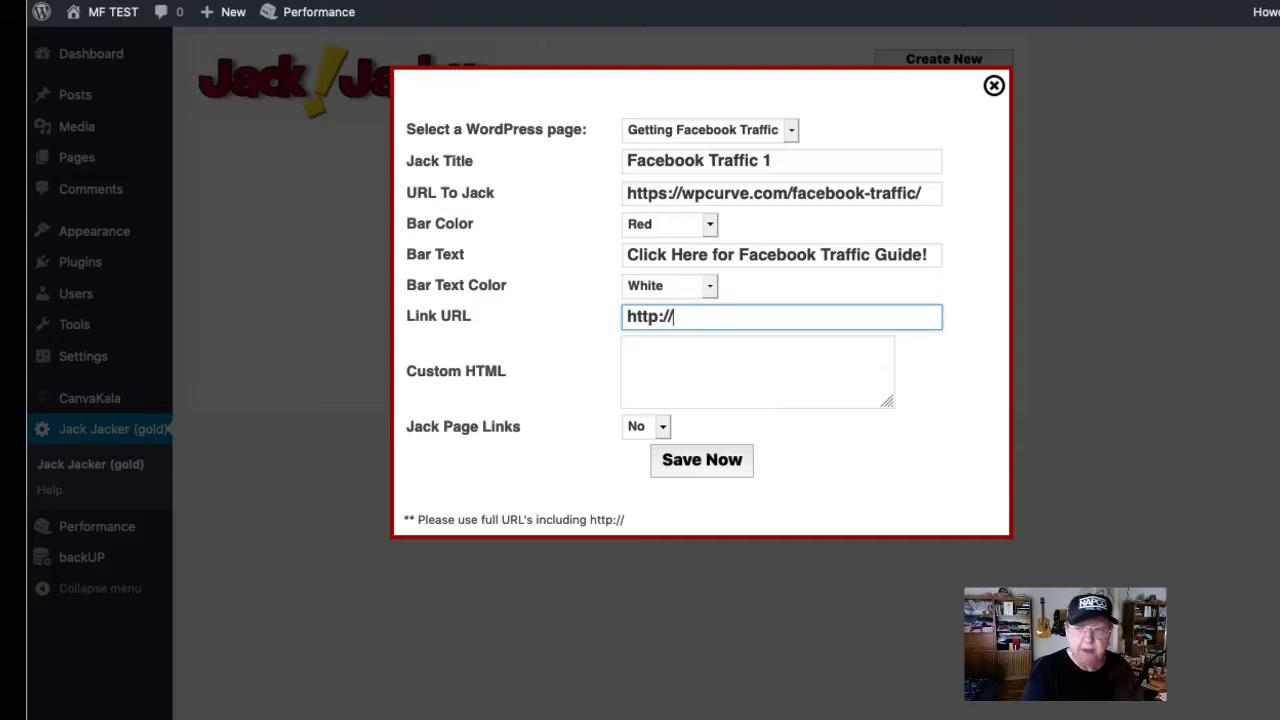
text(thet)
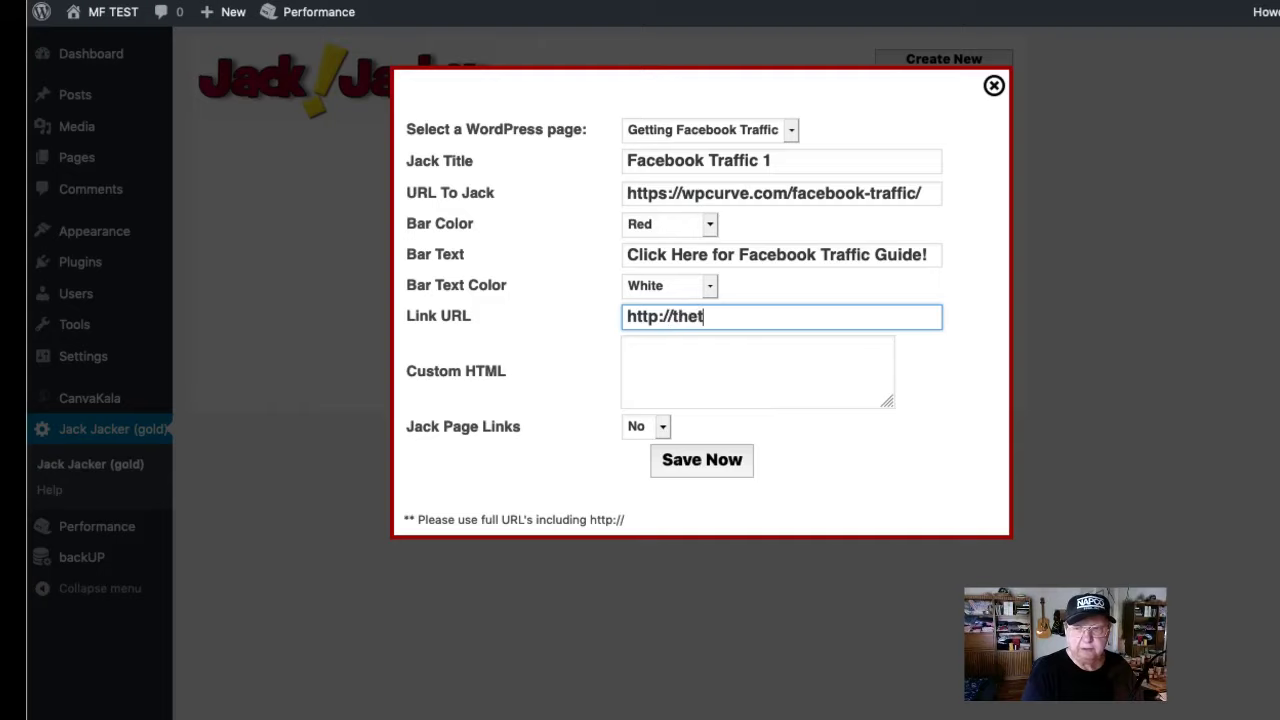
key(BackSpace)
text(imlife.co)
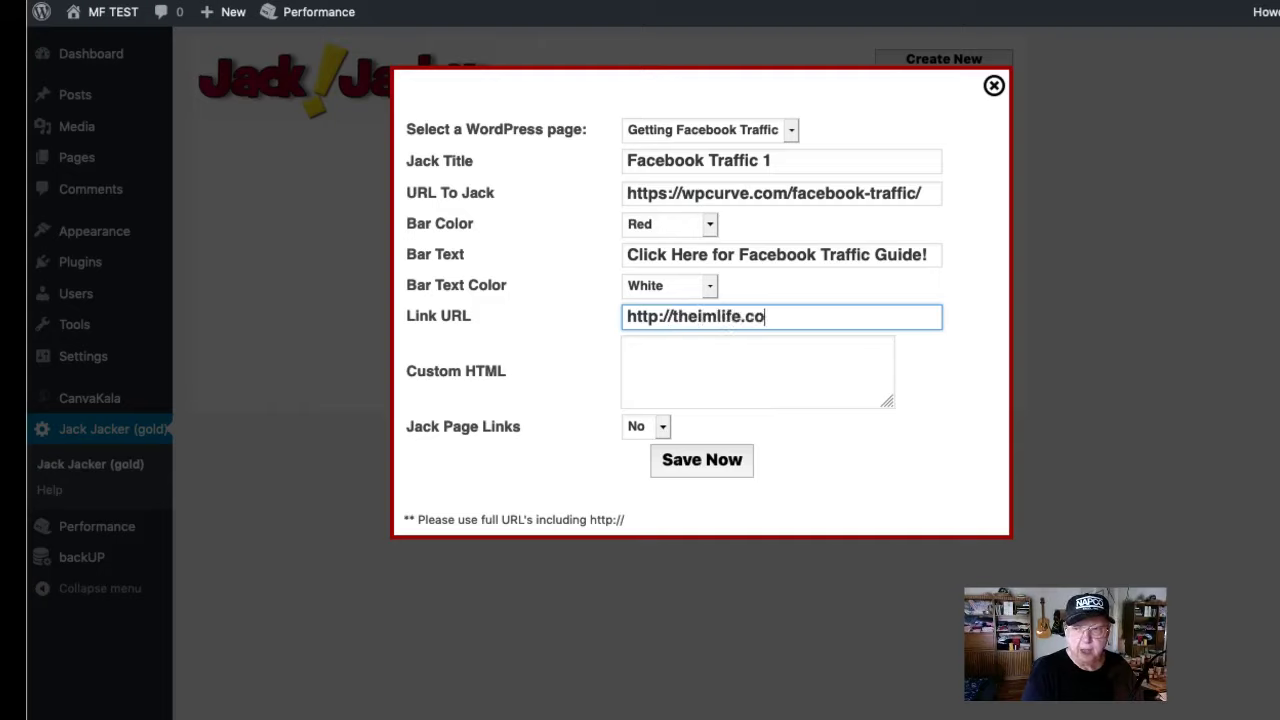
text(m)
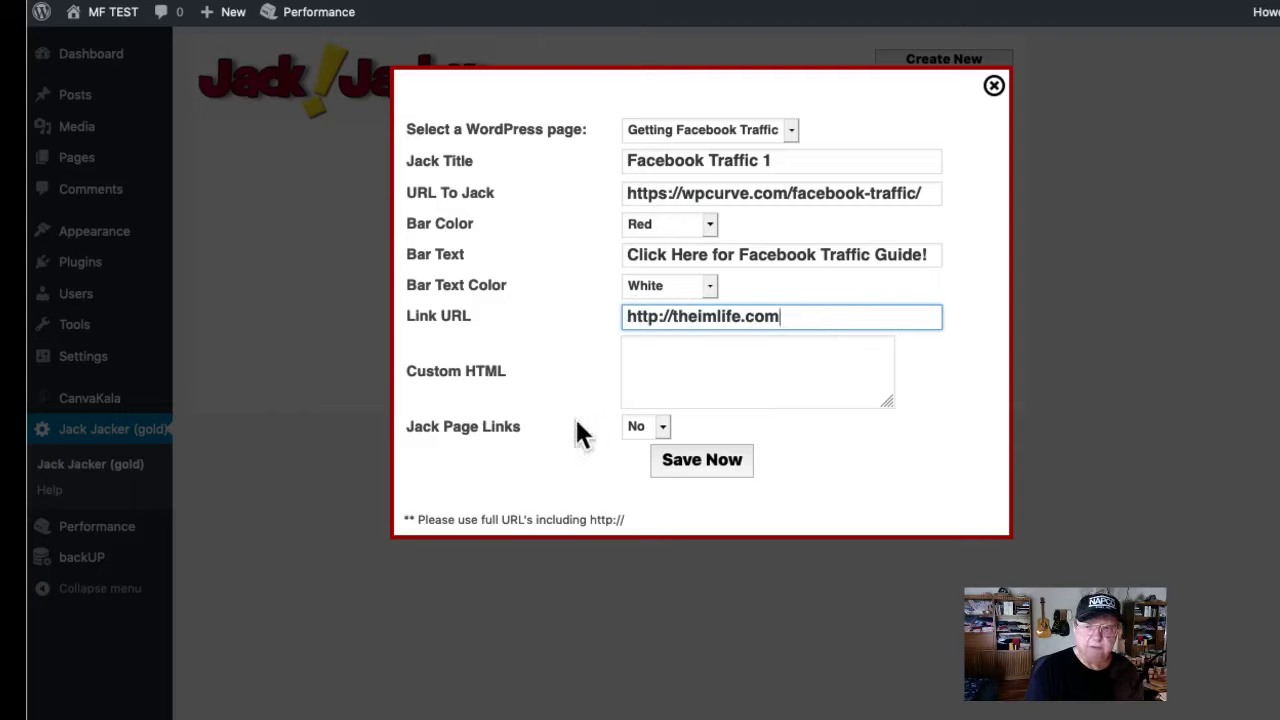
- Switch Jack Page Links to Yes and back to No
click(645, 430)
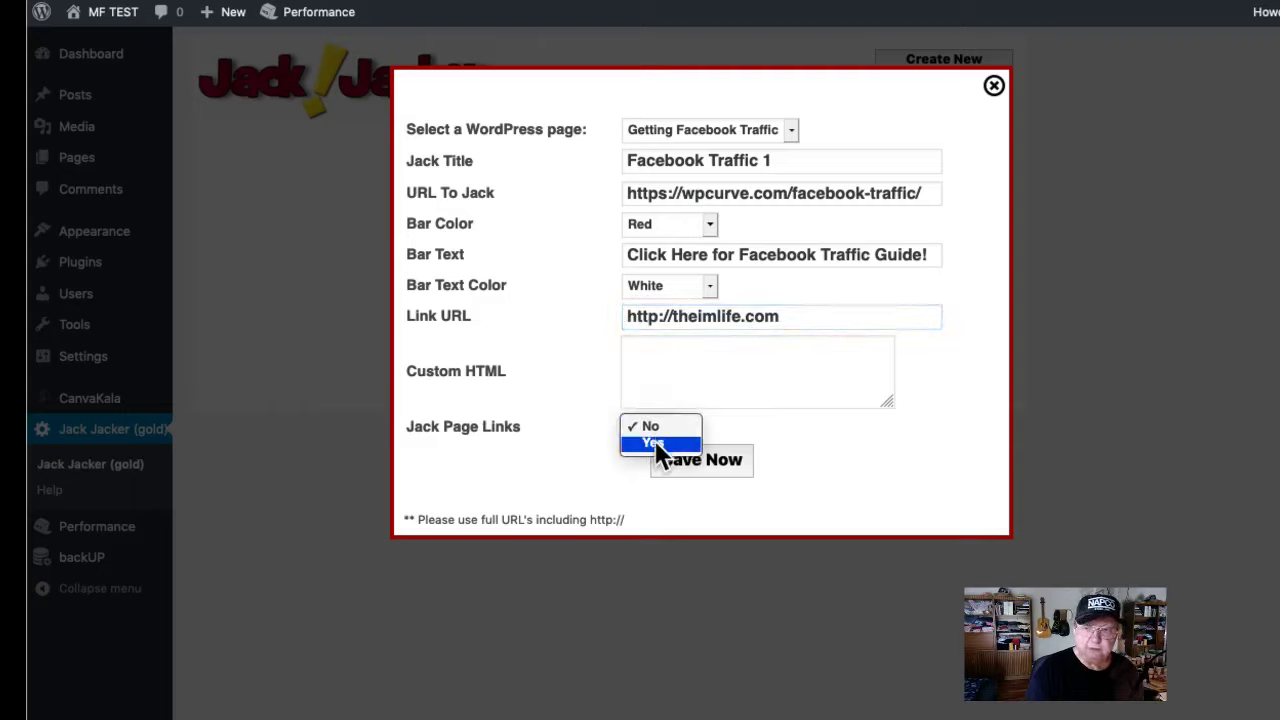
click(655, 442)
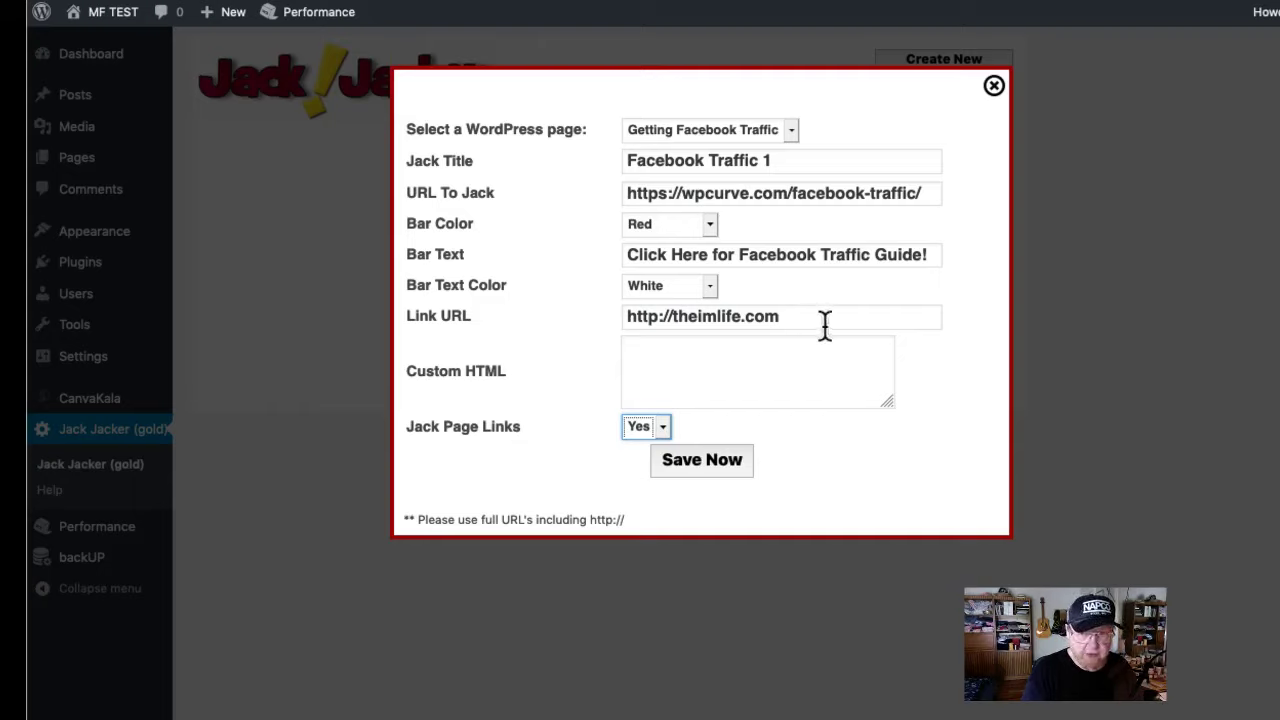
click(665, 425)
click(645, 409)
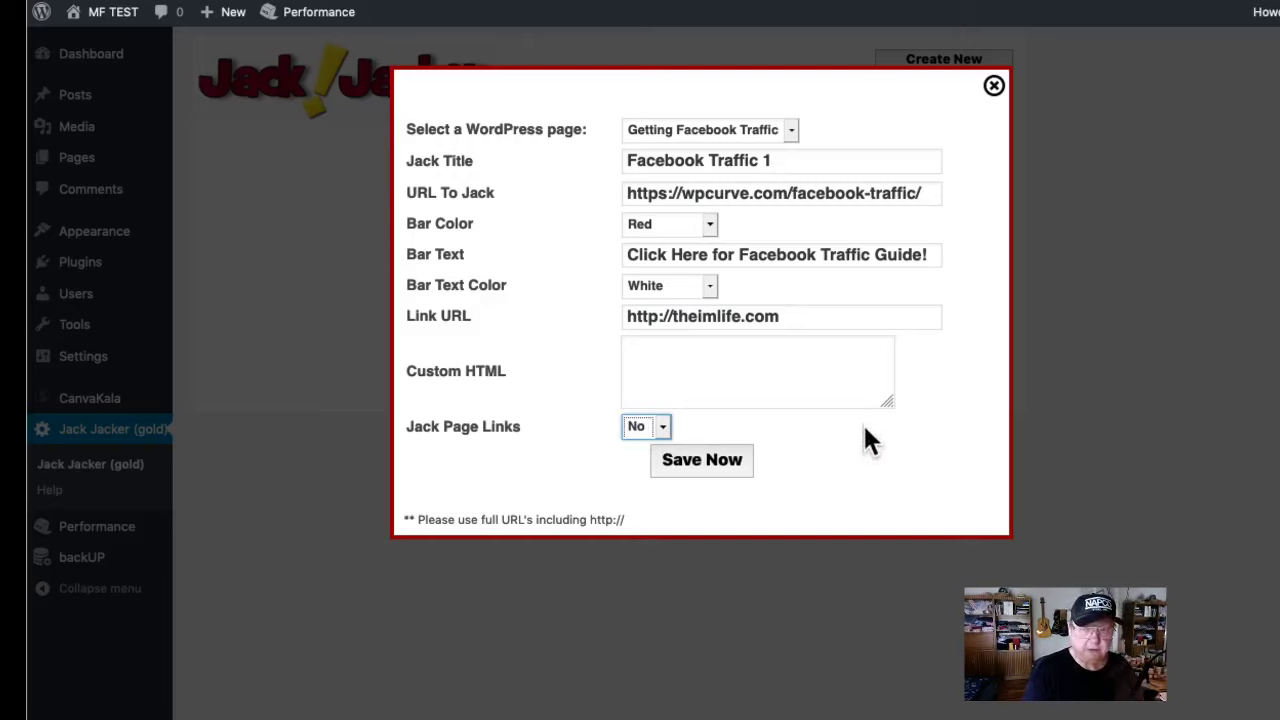
- Save the new jack, and check its stored settings in the edit form without changing them
click(699, 462)
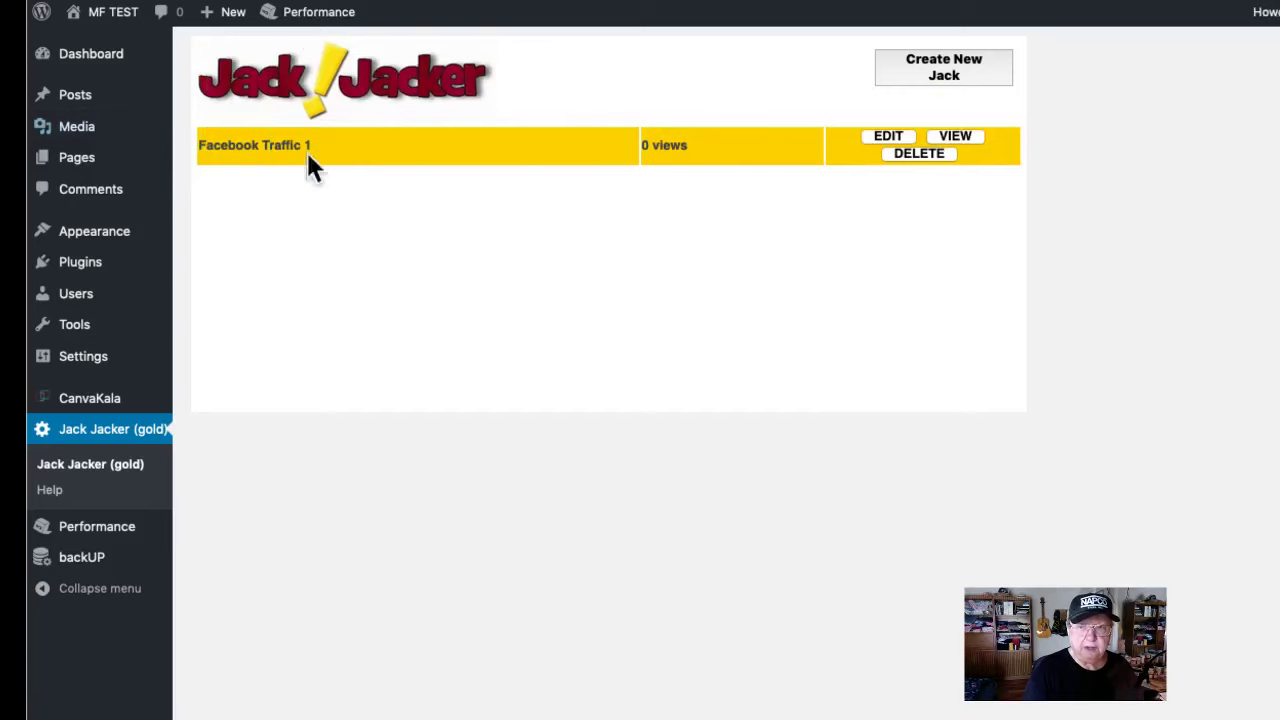
click(880, 136)
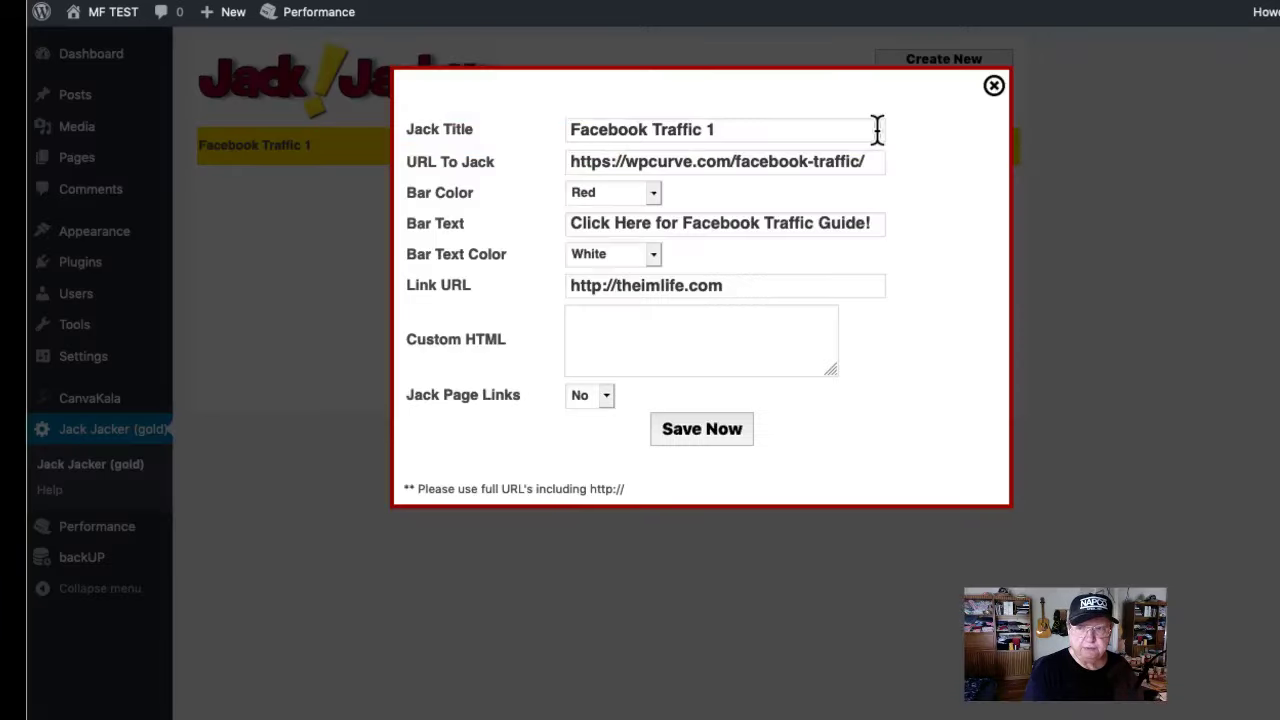
click(993, 86)
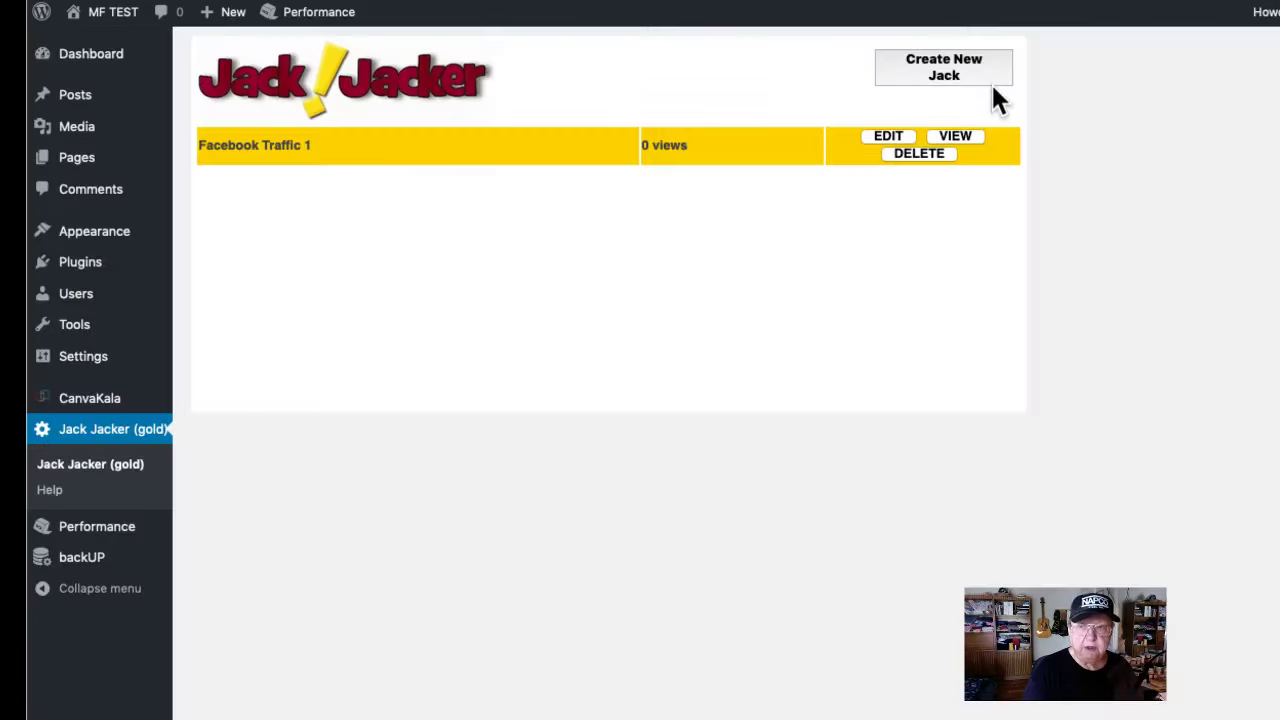
- View the live Getting Facebook Traffic page from the WordPress pages list and copy its web address
click(80, 165)
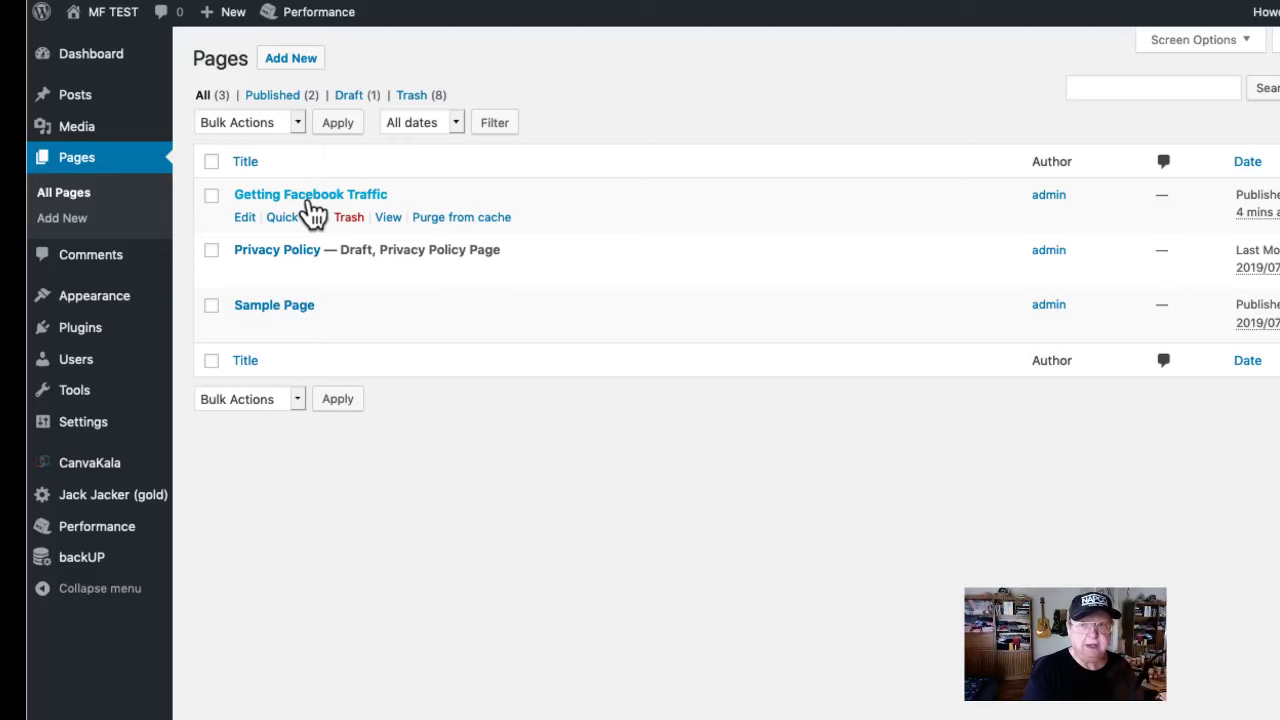
click(388, 219)
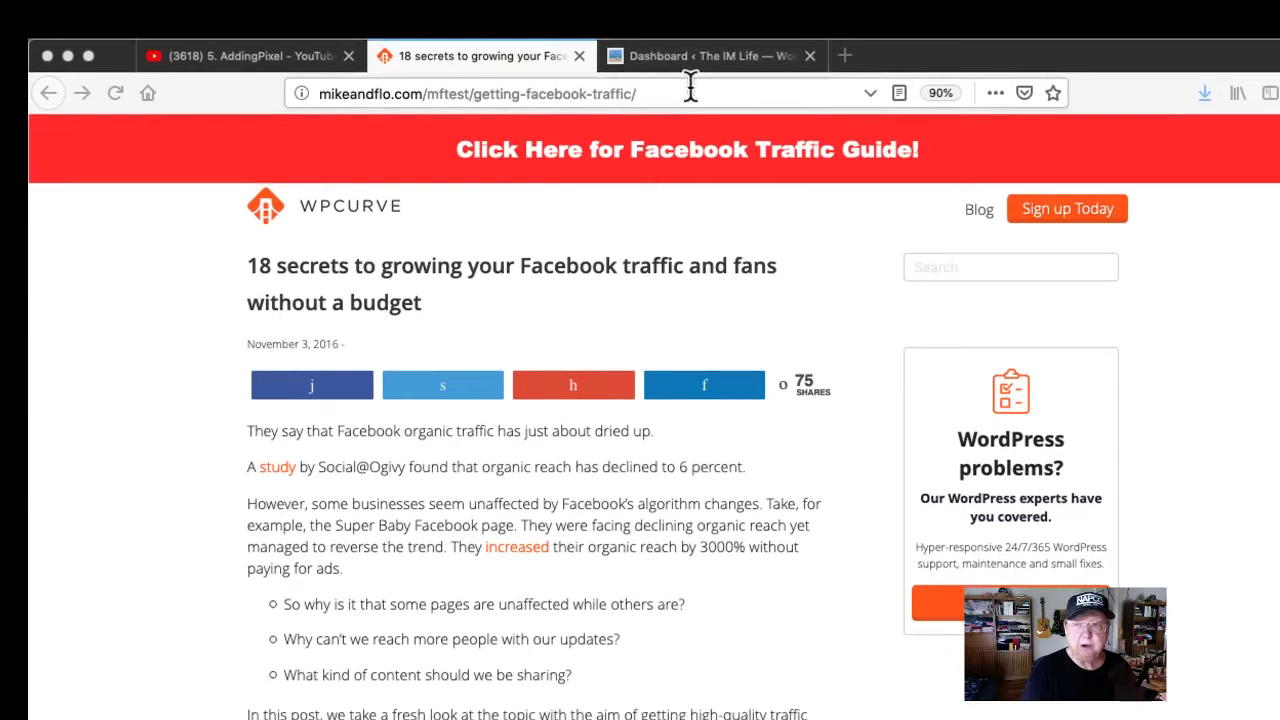
drag(689, 89, 320, 86)
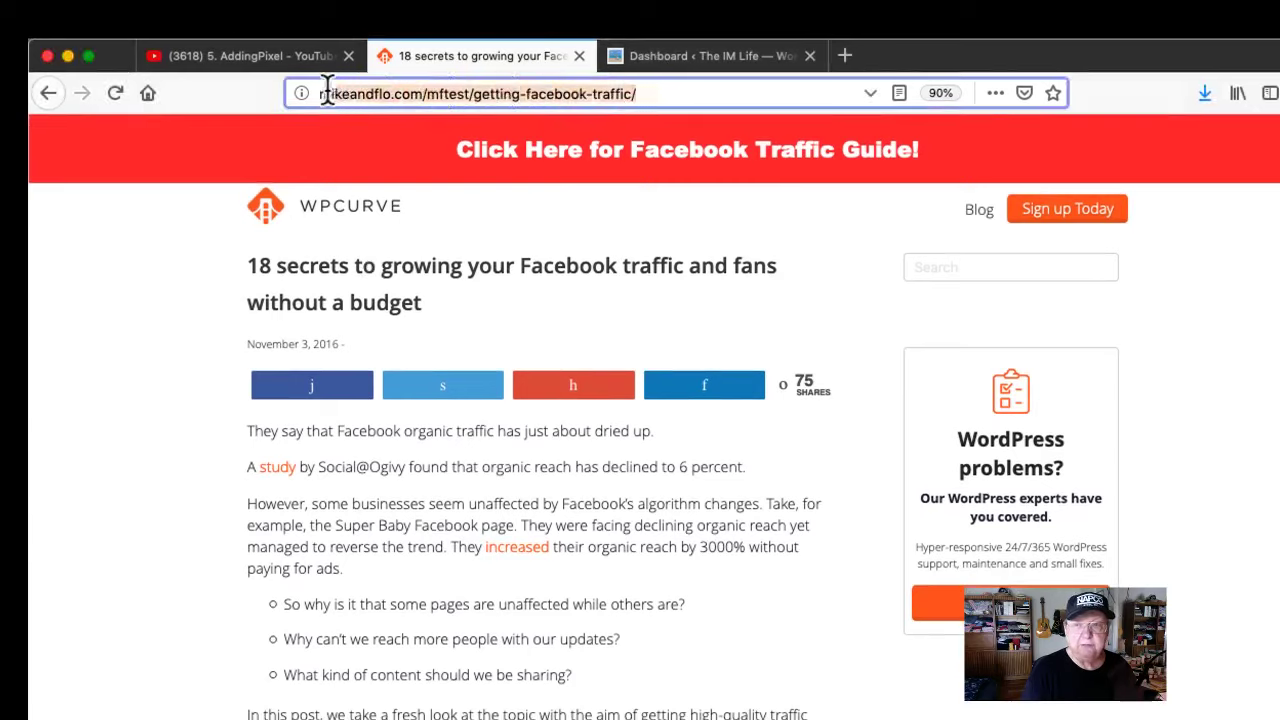
right_click(415, 93)
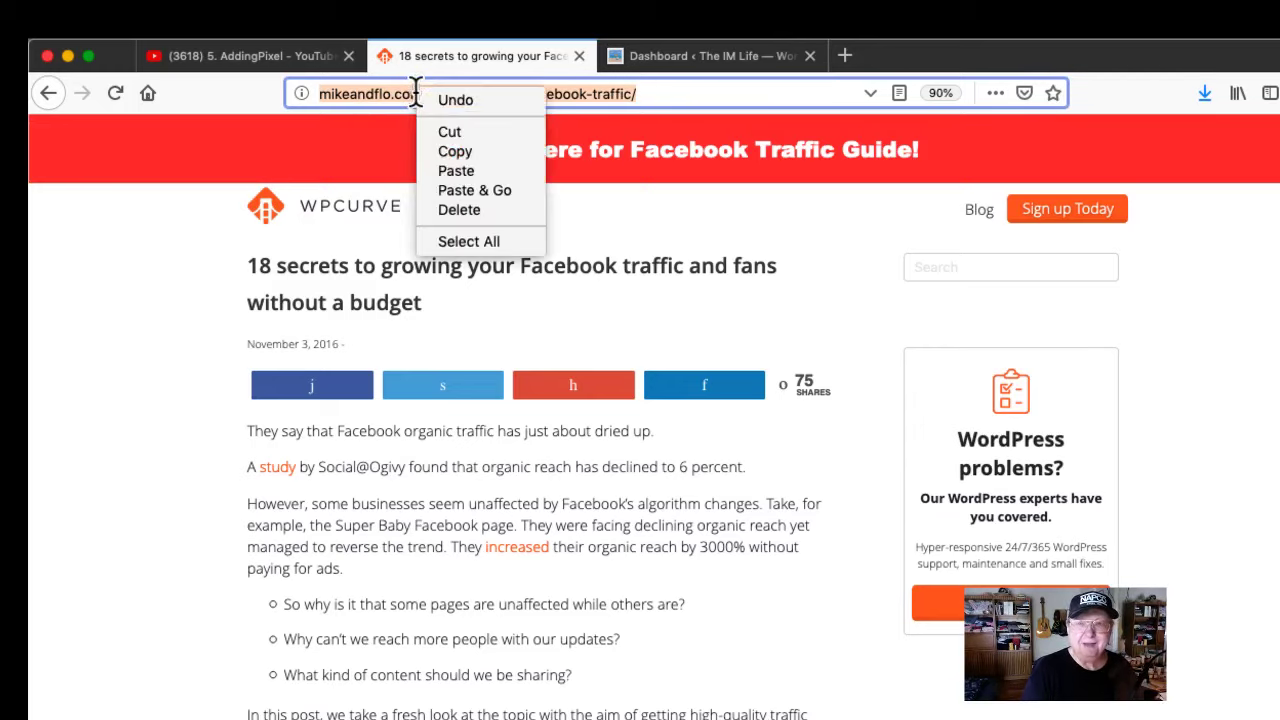
click(460, 152)
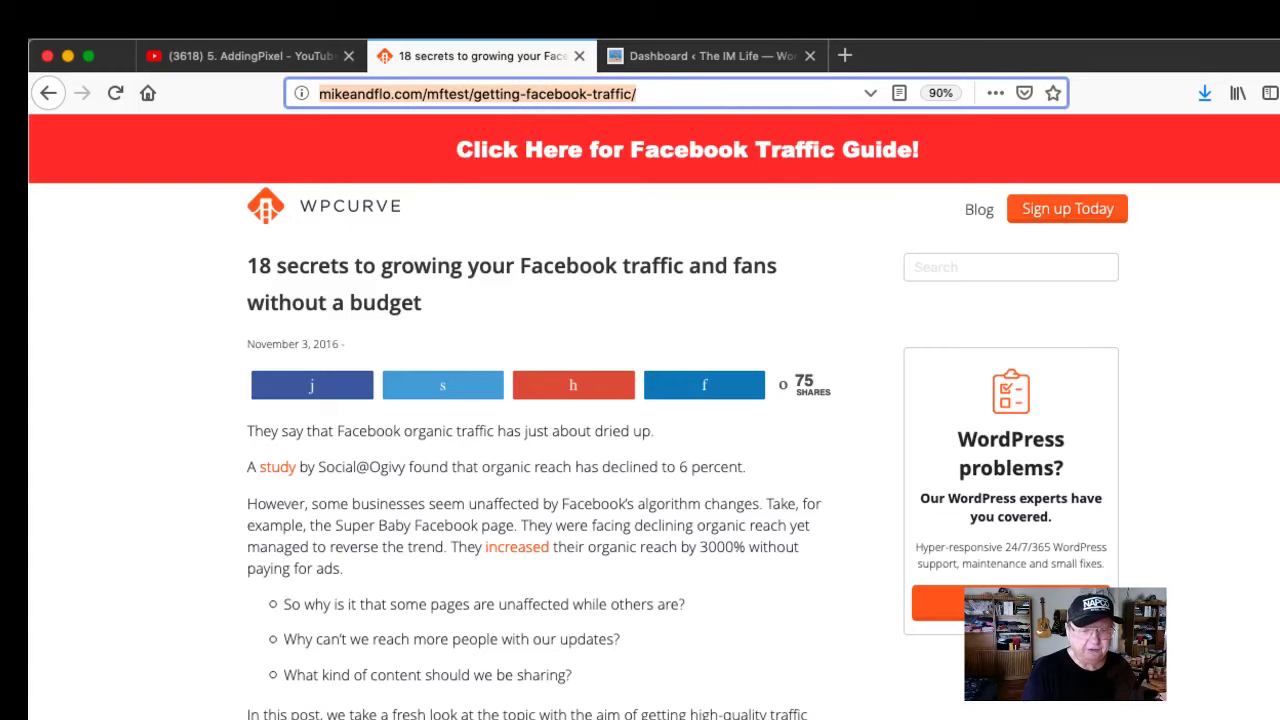
- Open facebook.com in a new browser tab and go to The IM Life group
key(super+Tab)
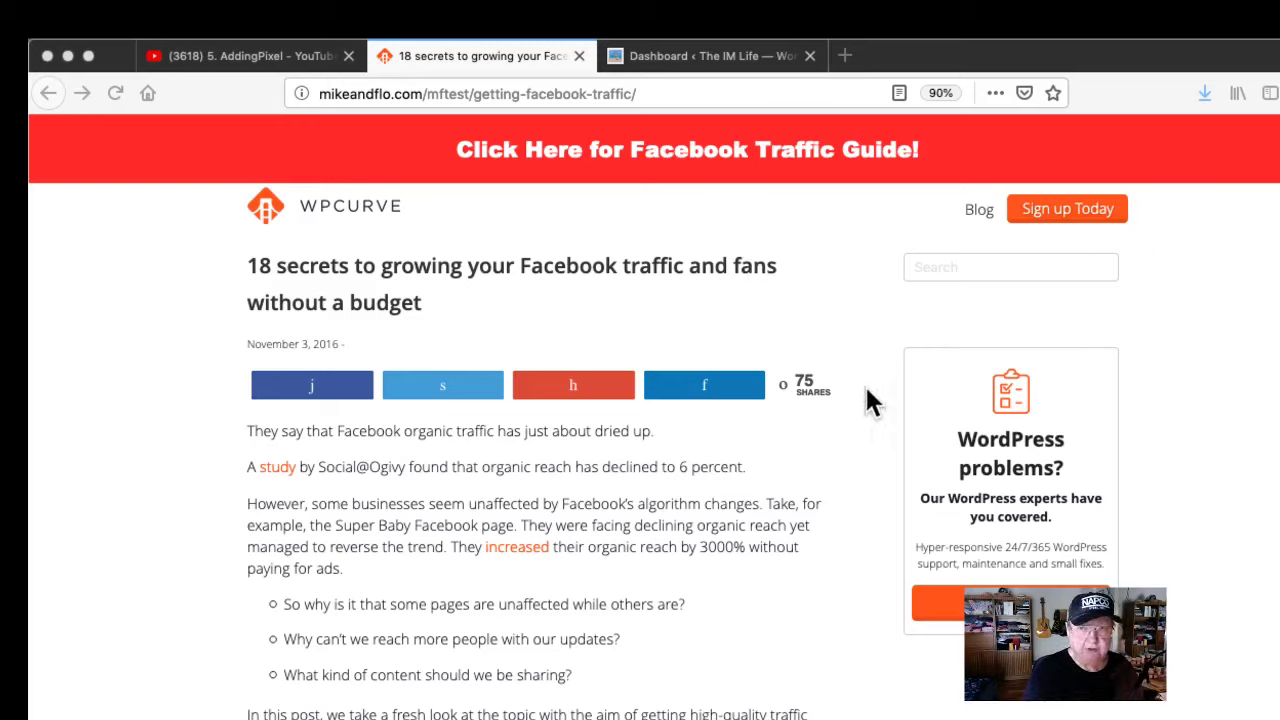
click(845, 57)
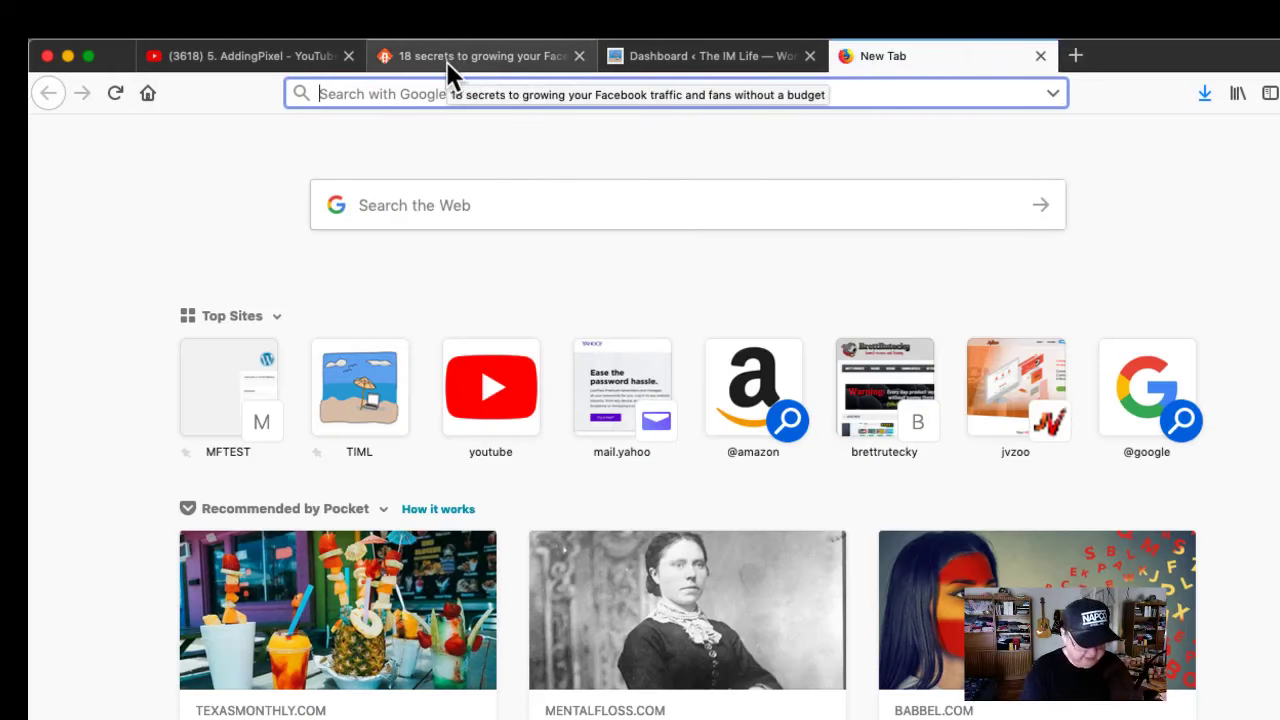
text(facebook.com)
key(Return)
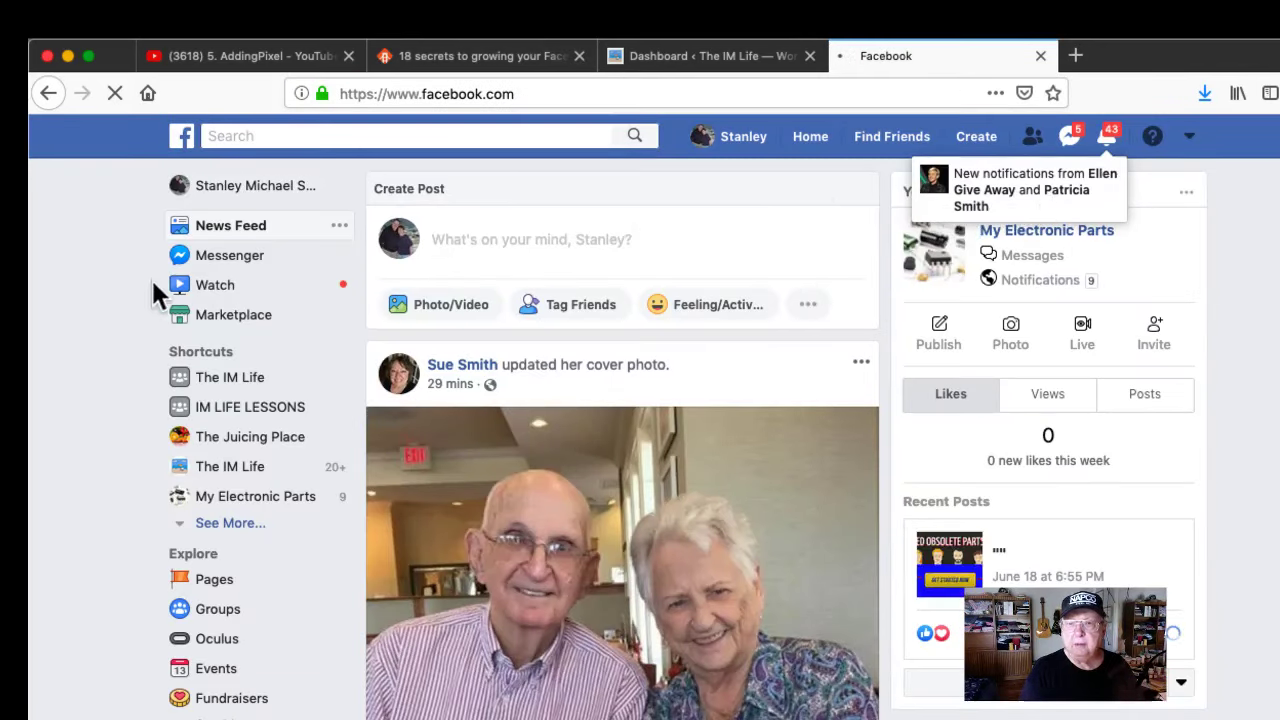
click(230, 377)
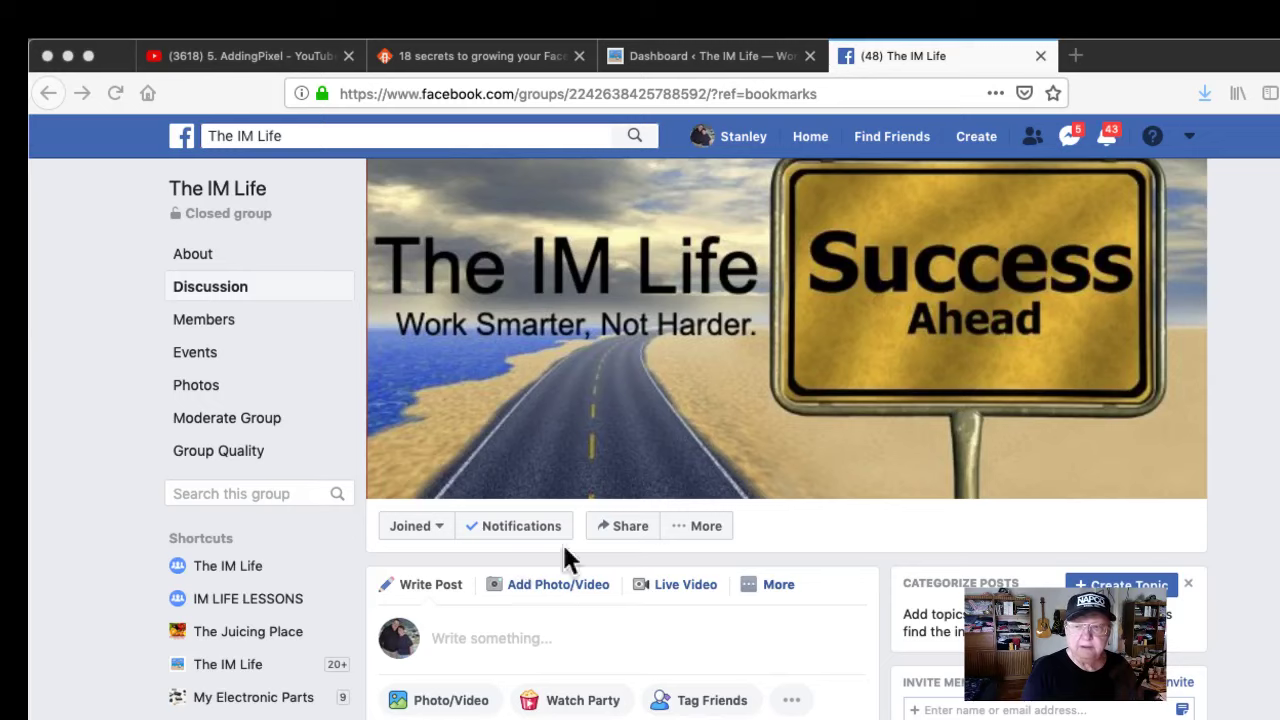
- Paste the copied page address into a new post in the group
right_click(440, 636)
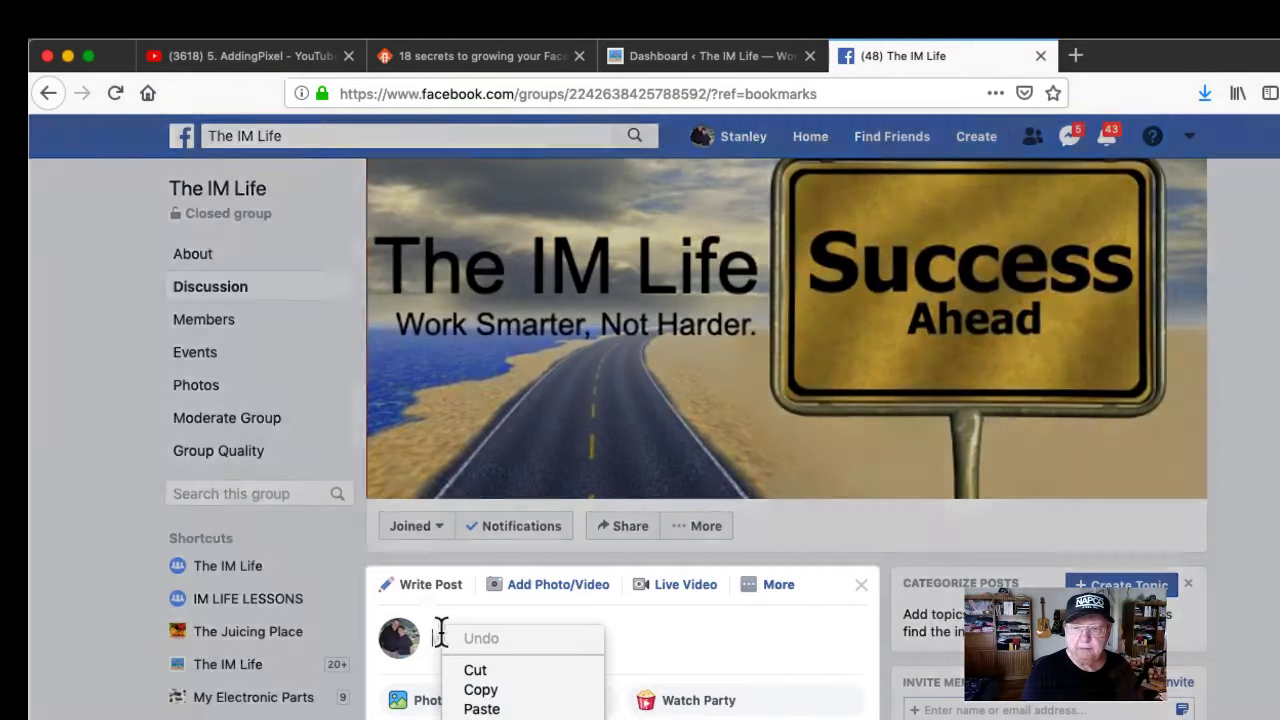
click(481, 708)
right_click(486, 643)
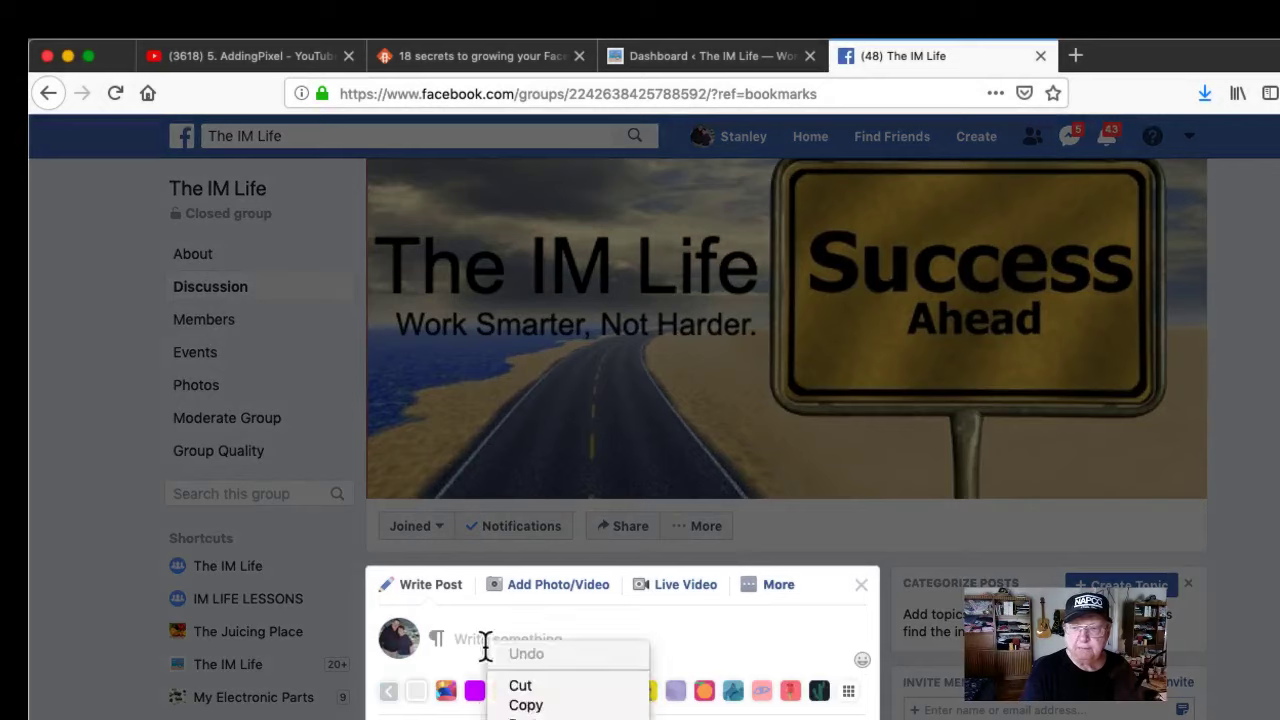
click(526, 710)
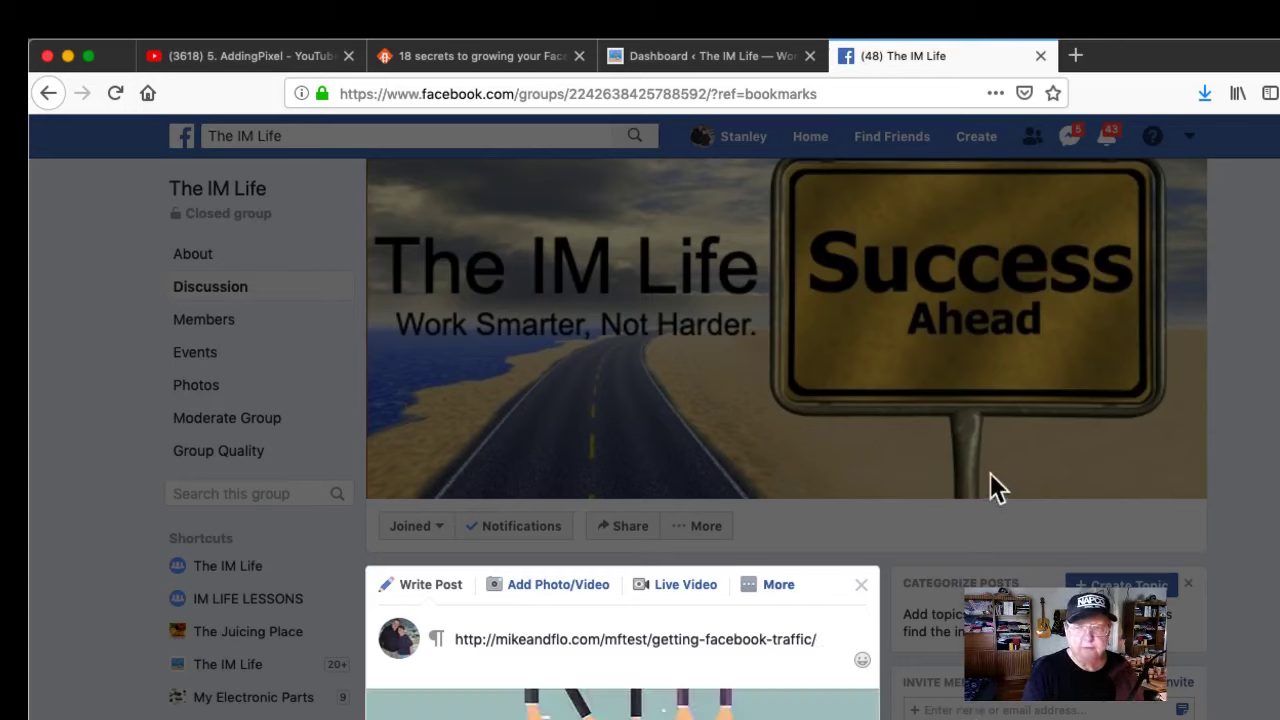
- Replace the pasted address in the post text with "Great Tips on Building Facebook Traffic"
drag(820, 639, 351, 640)
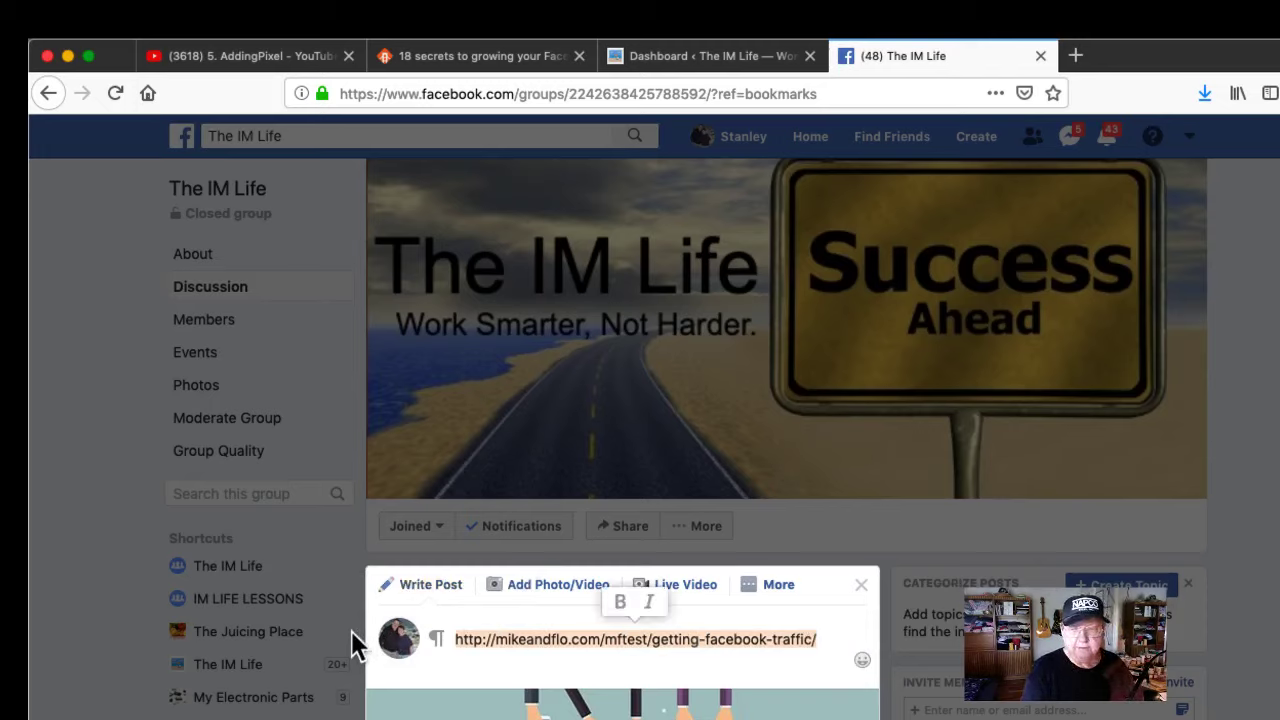
text(Grett)
key(BackSpace)
key(BackSpace)
text(a)
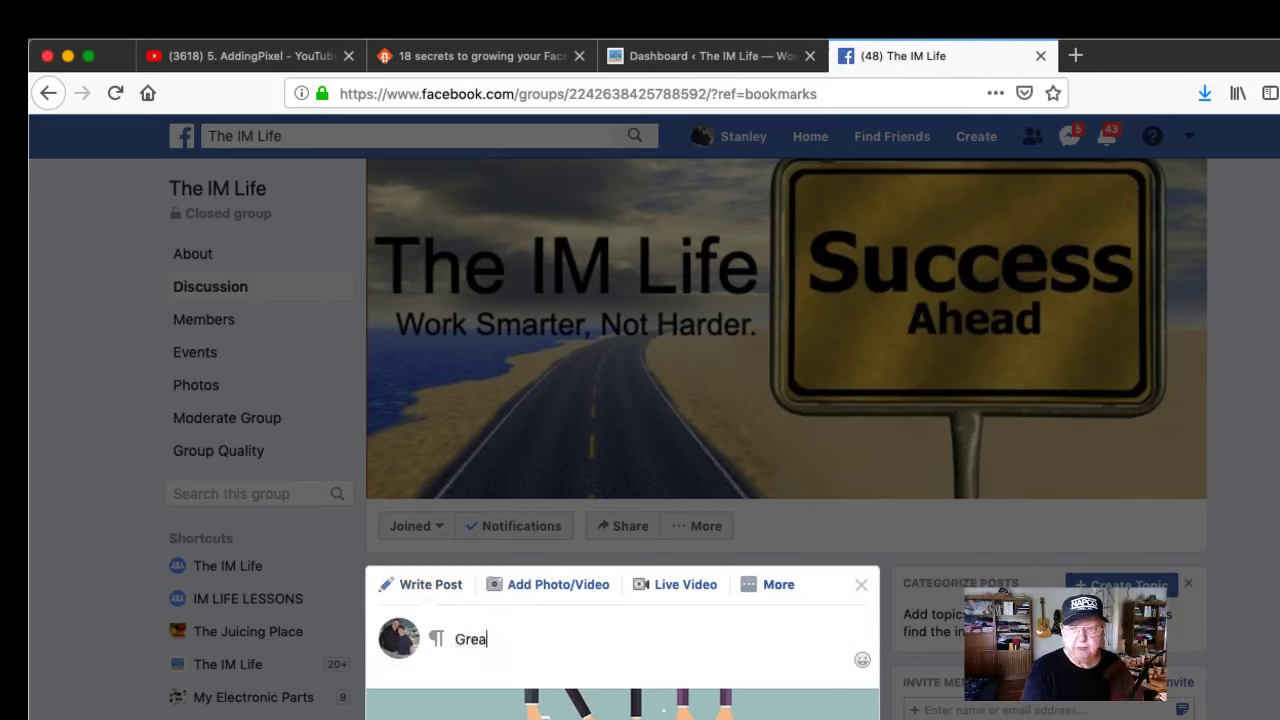
text(t Tips on)
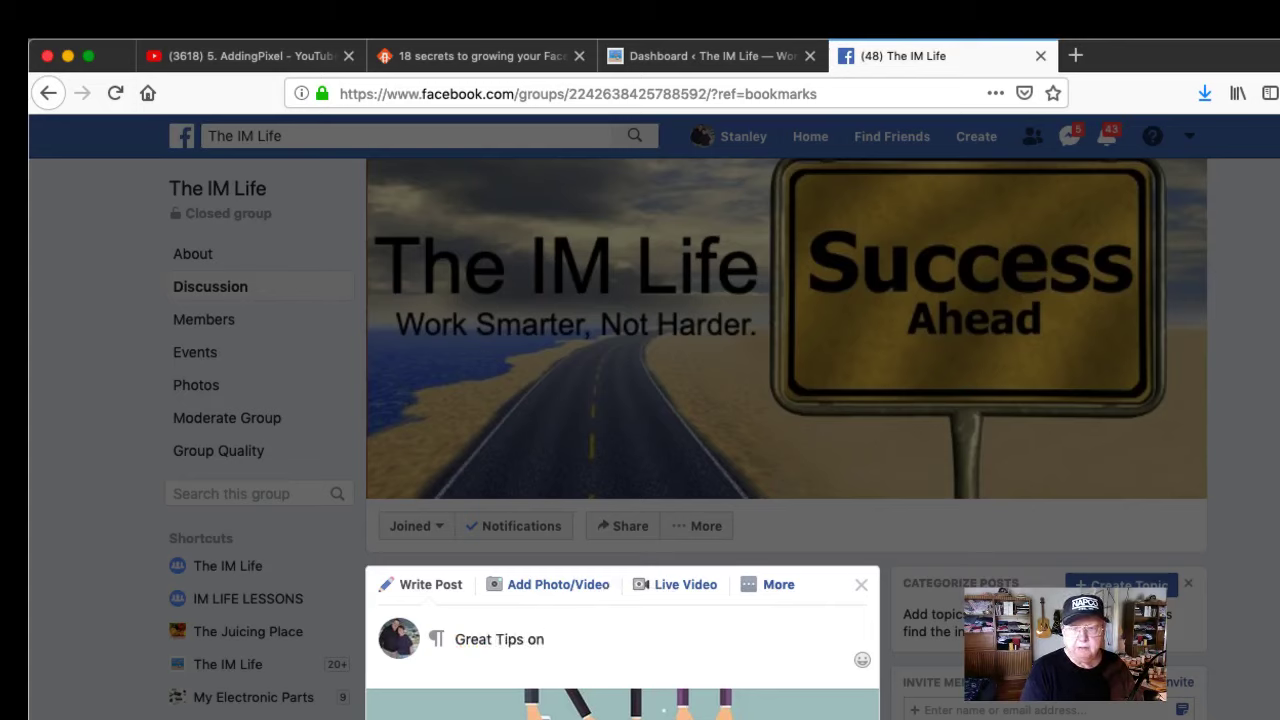
text( Build)
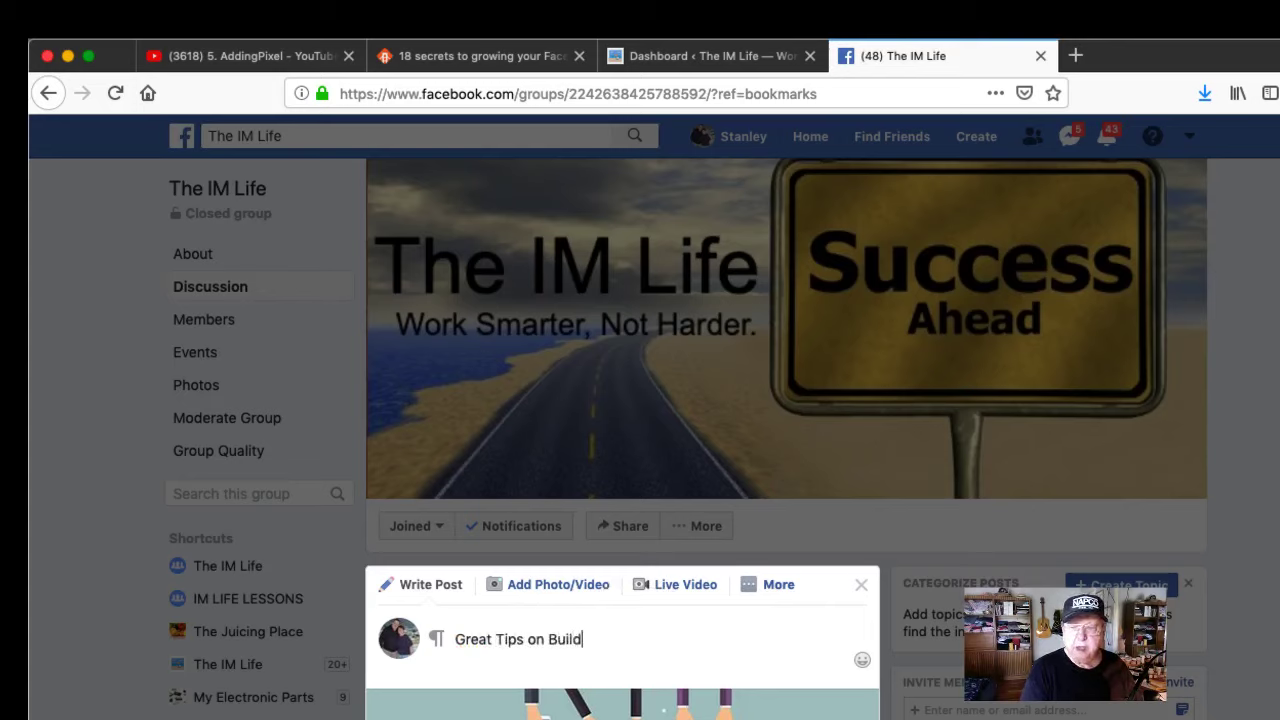
text(ing Face)
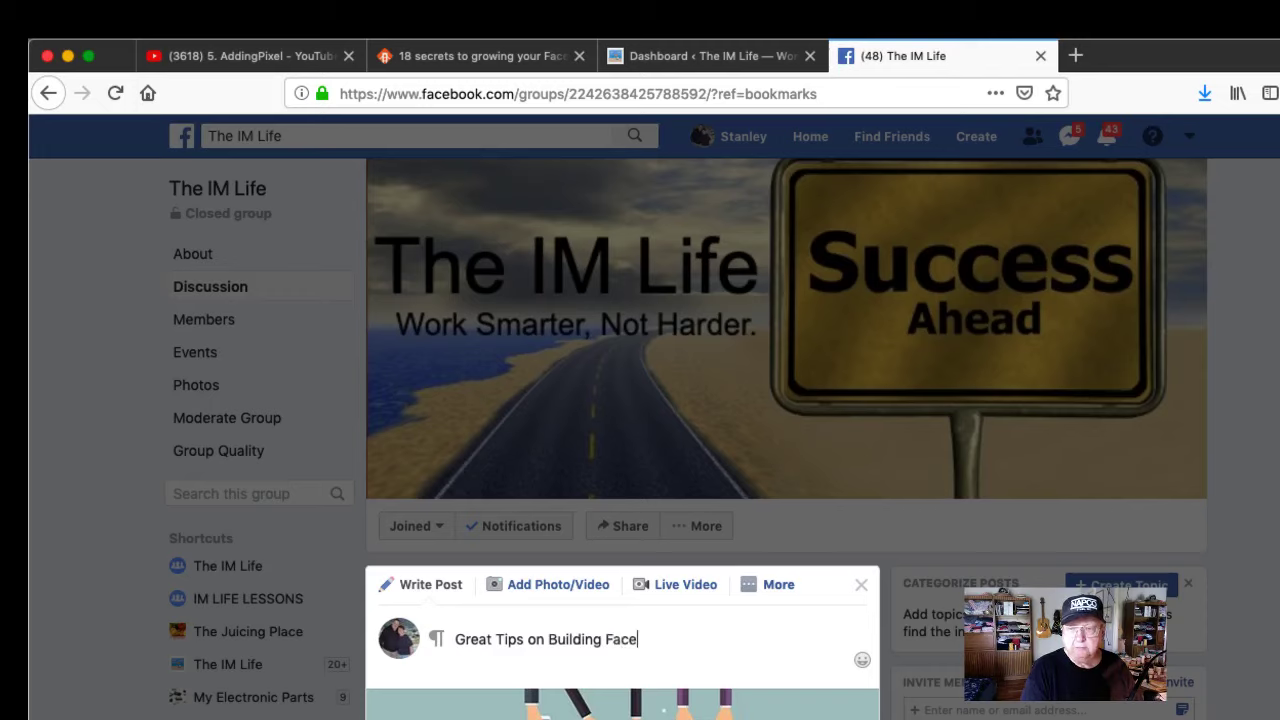
text(book Traf)
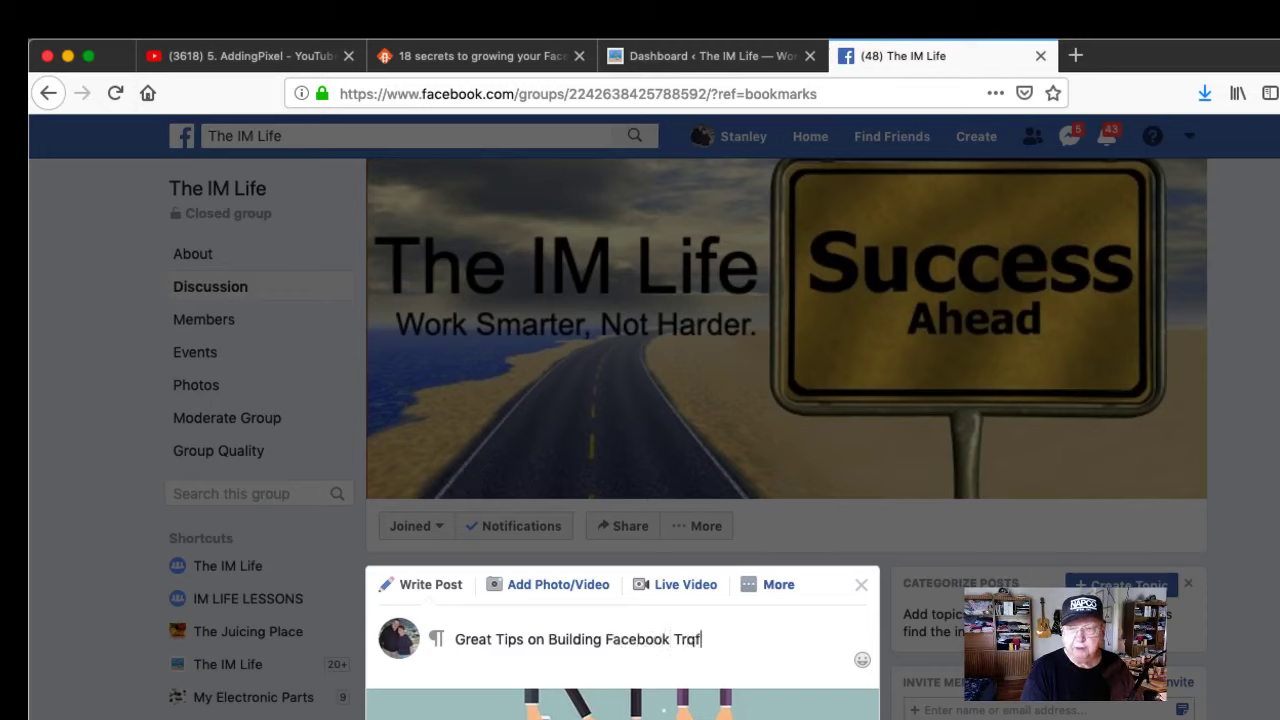
key(BackSpace)
key(BackSpace)
text(affic)
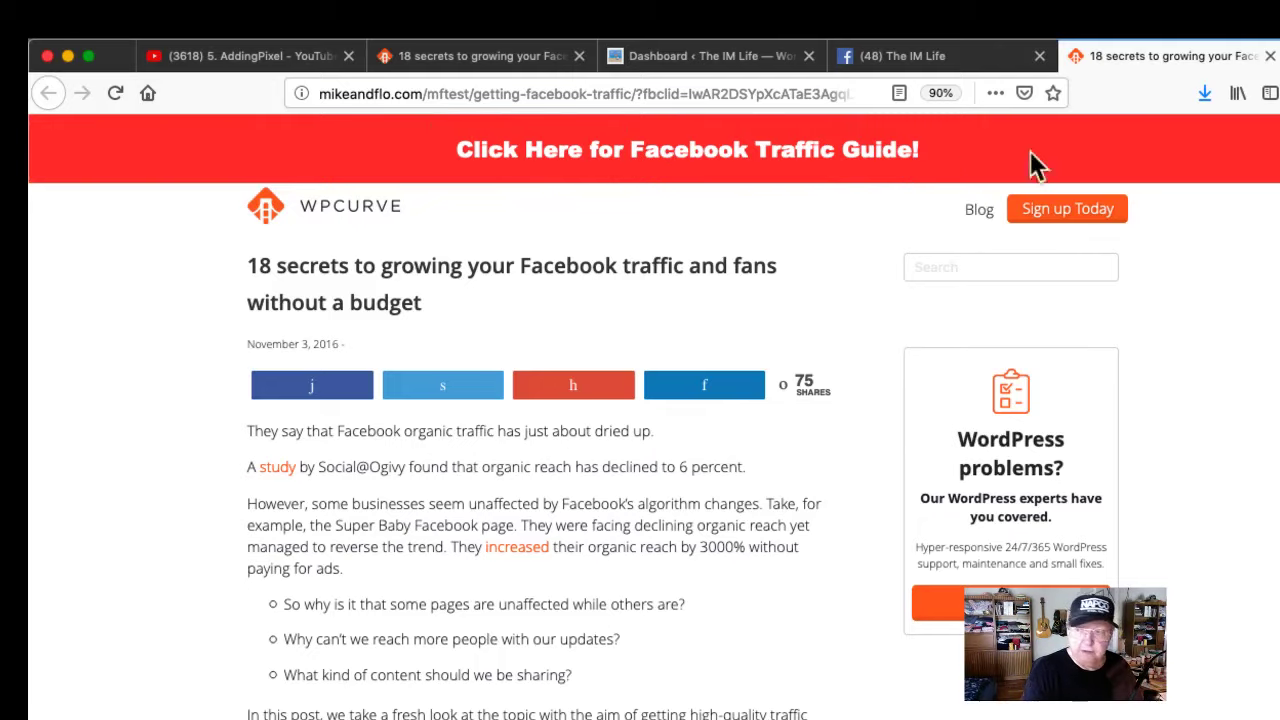
- Look through the jacked article opened from the Facebook link, checking the red bar above it
scroll(1034, 163, down, 15)
scroll(540, 450, up, 15)
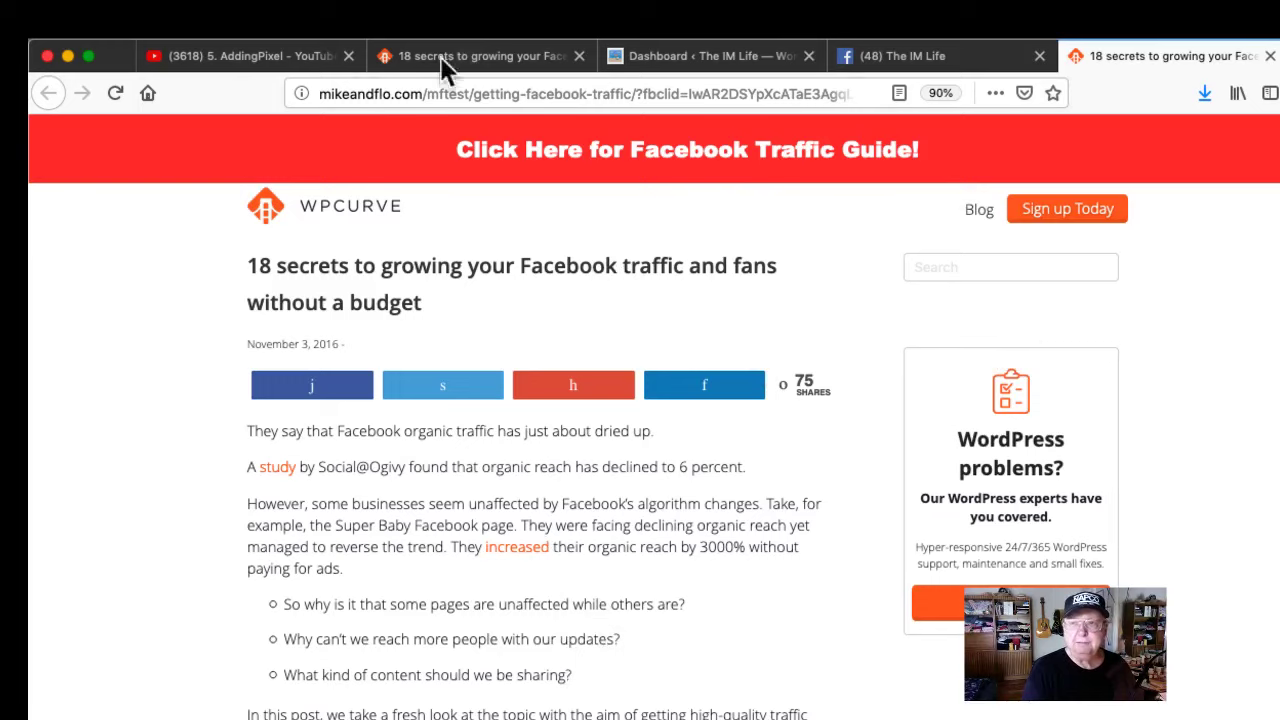
- Return to the WordPress admin, check the jack's entry in the Jack Jacker list, and open the plugin's help page
click(482, 57)
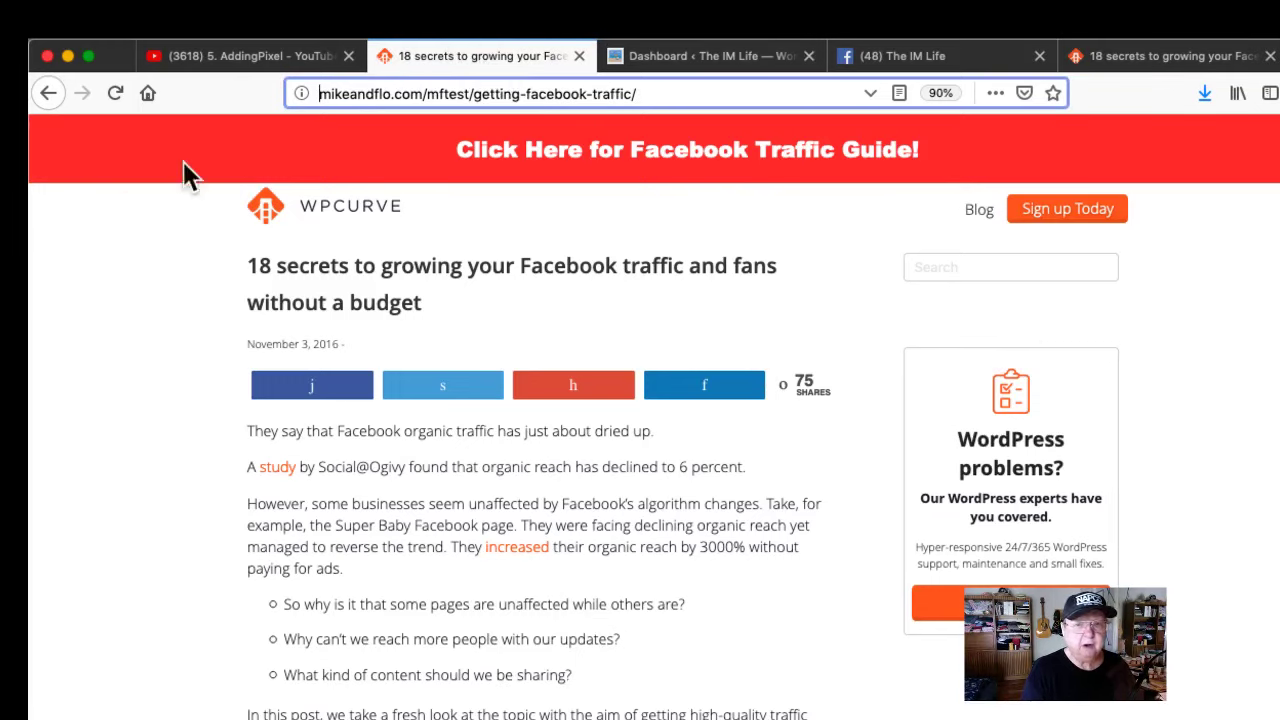
click(45, 93)
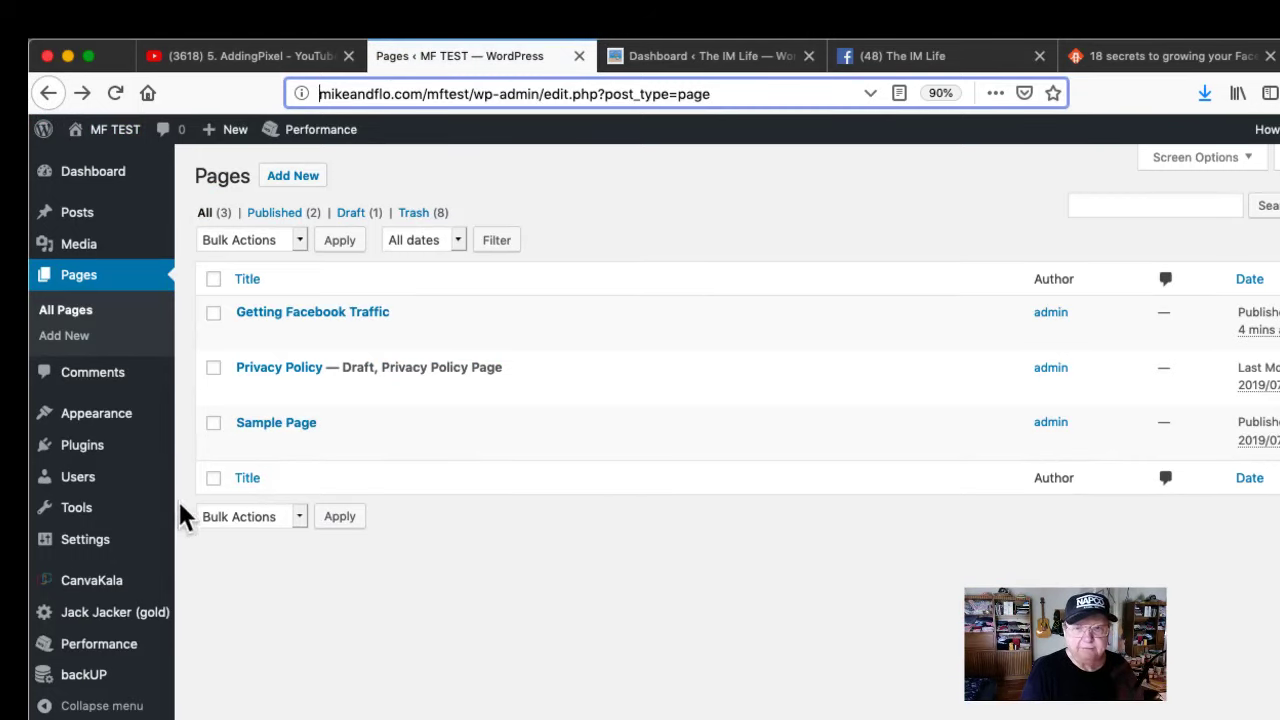
mouse_move(88, 590)
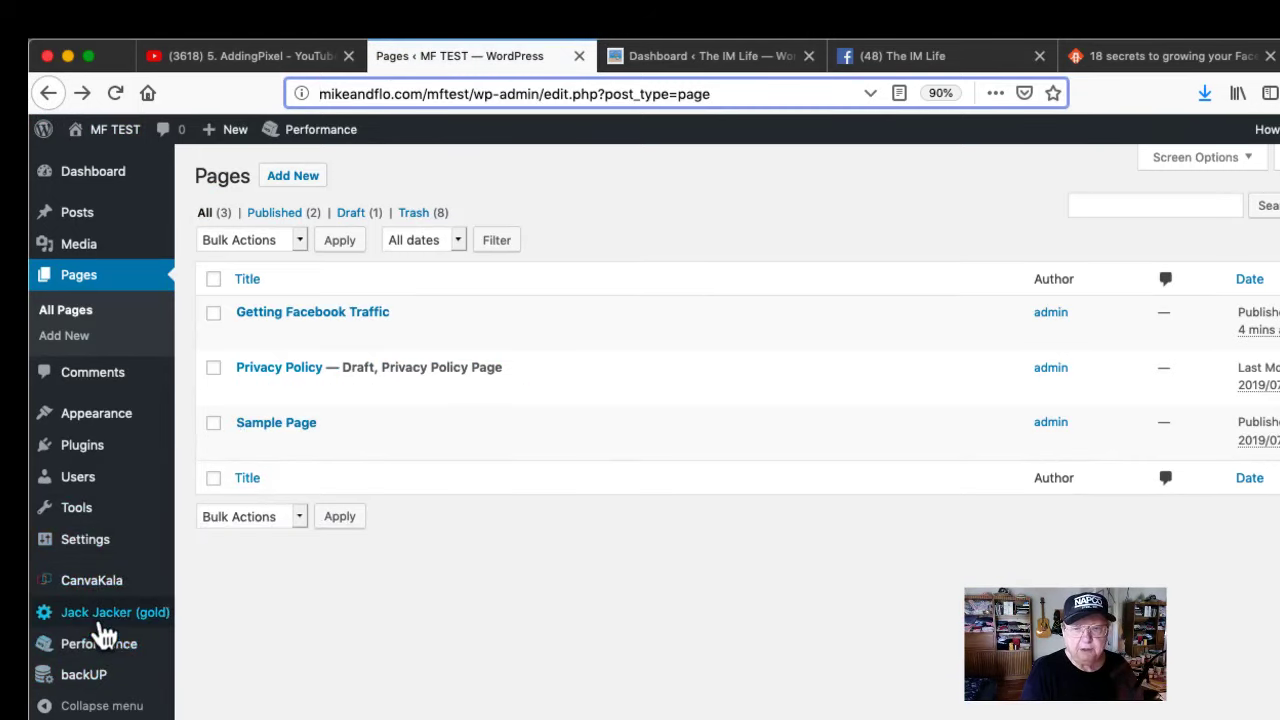
click(115, 630)
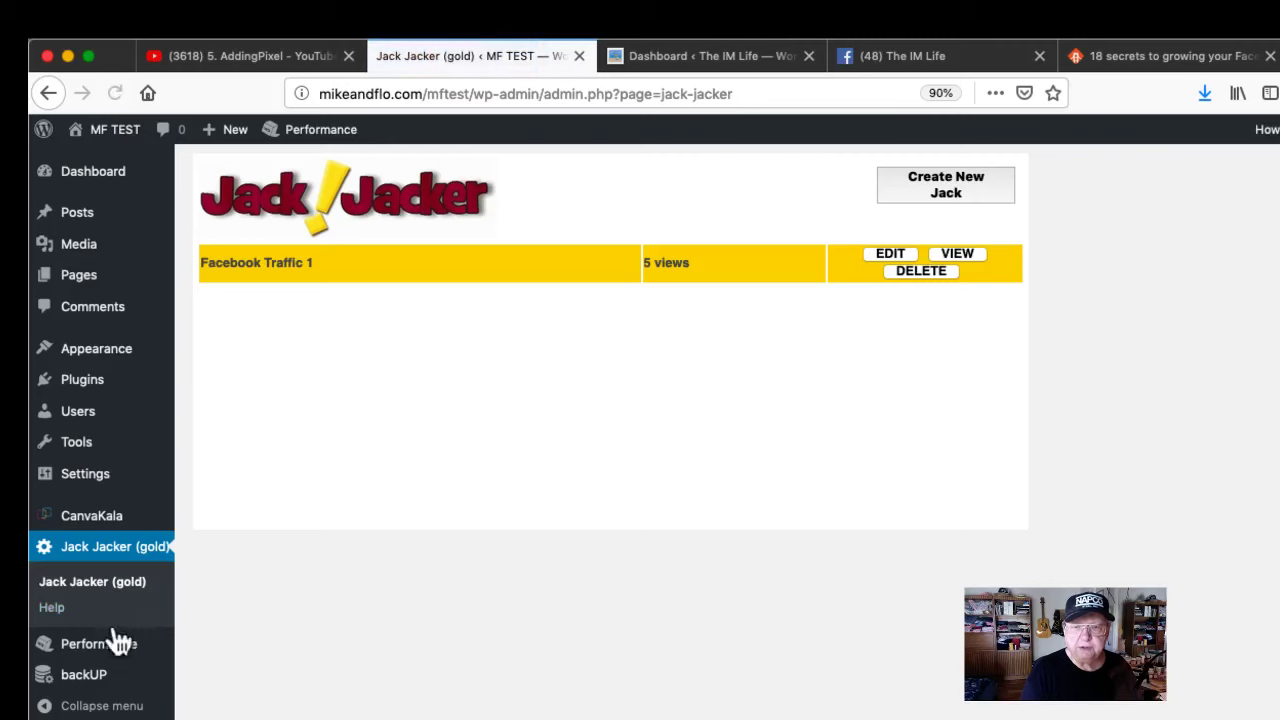
click(50, 610)
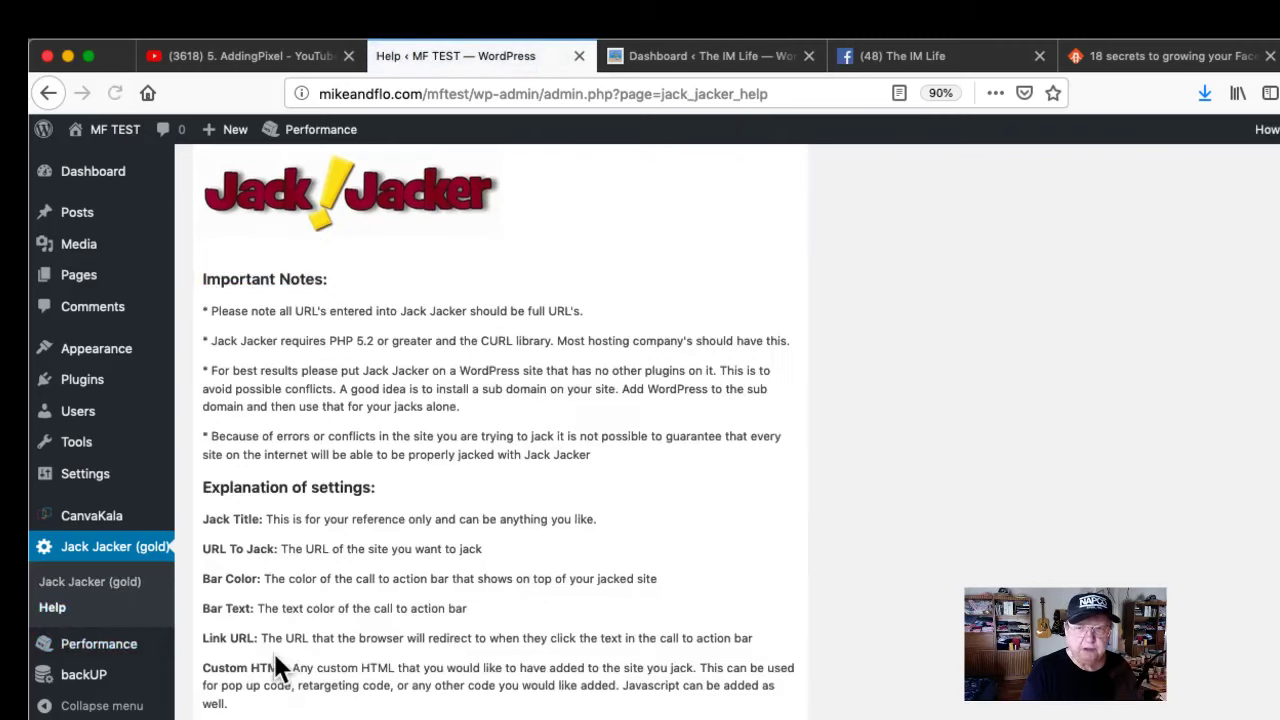